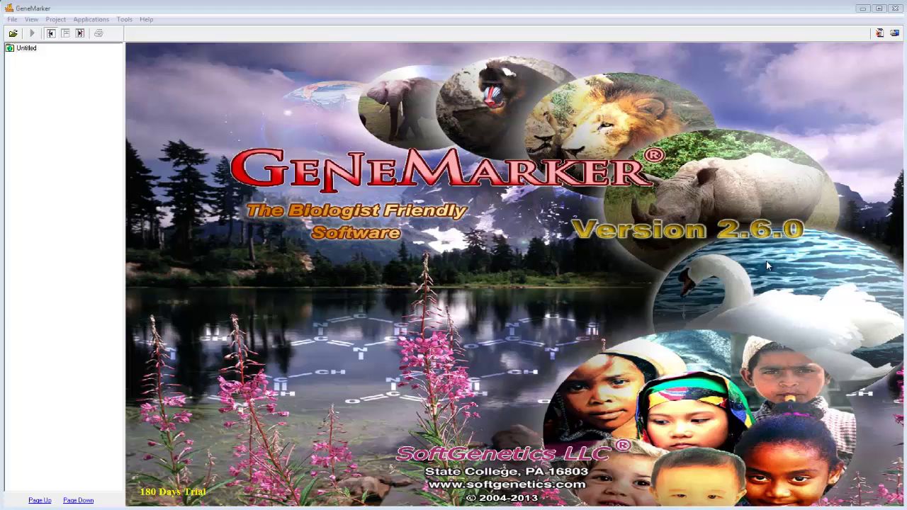
# - Load all five Fragile X .fsa sample files as raw data
pyautogui.click(12, 19)
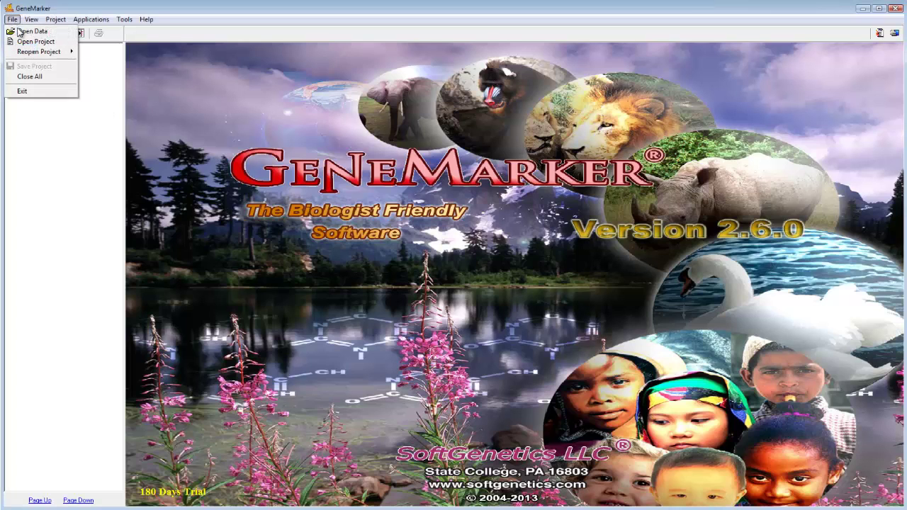
pyautogui.click(28, 32)
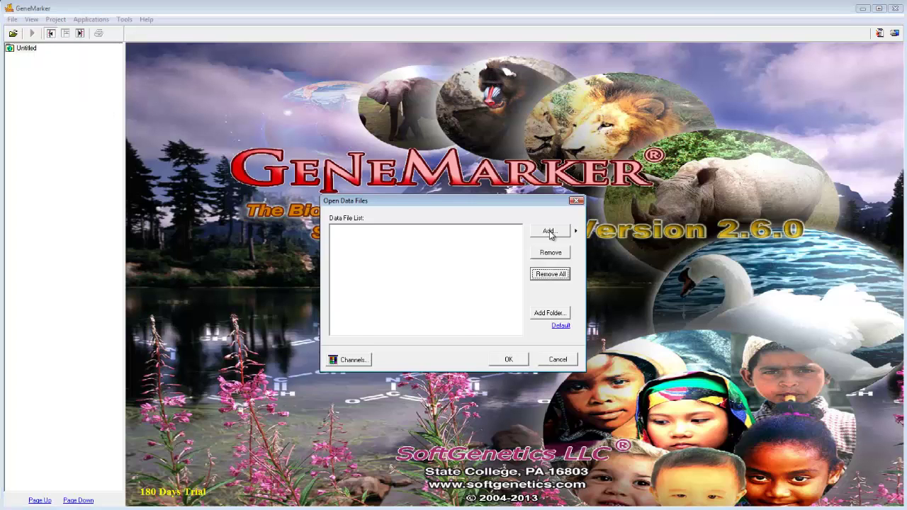
pyautogui.click(549, 232)
pyautogui.click(309, 224)
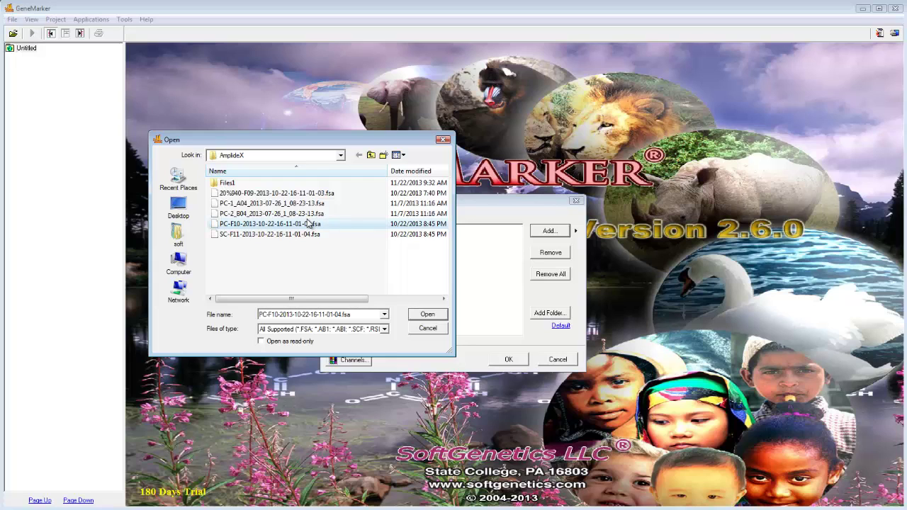
pyautogui.hotkey('ctrl', 'a')
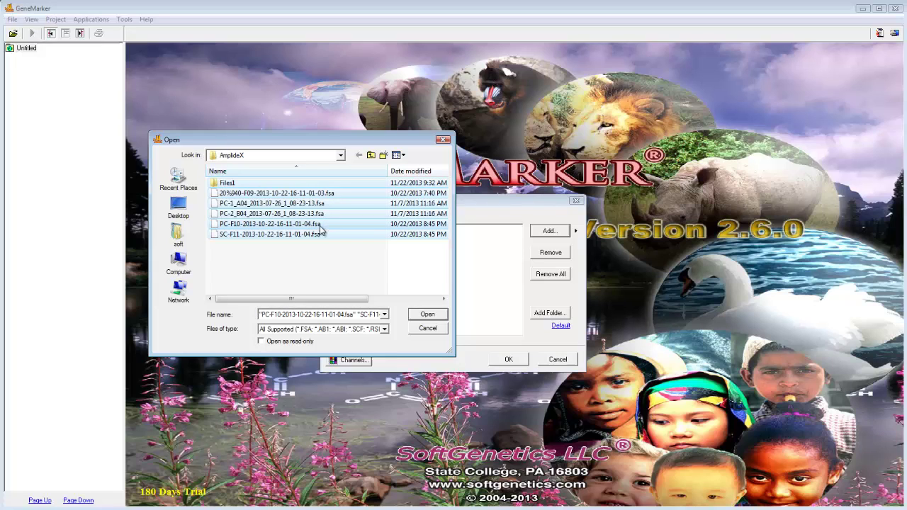
pyautogui.click(432, 315)
pyautogui.click(501, 362)
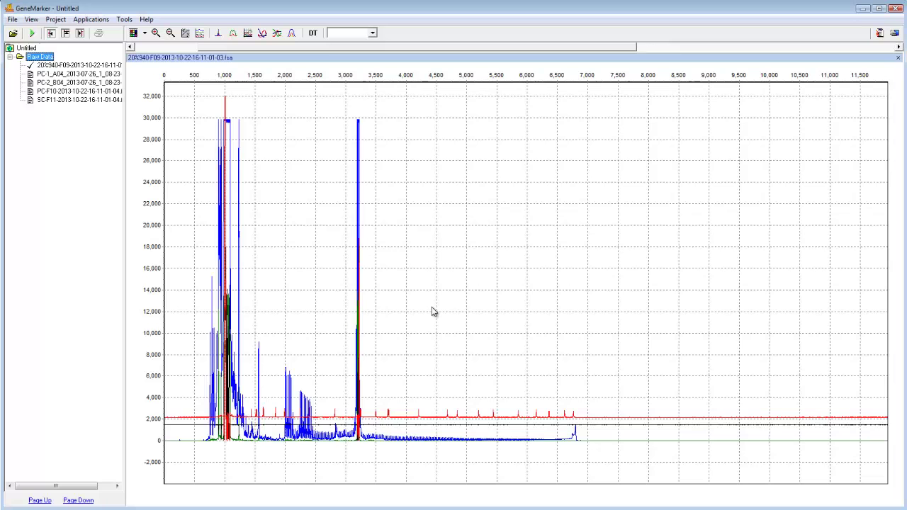
# - Also display the PC-1_A04 and PC-2_B04 traces, zooming to about 2,100–4,500 and back out
pyautogui.click(78, 75)
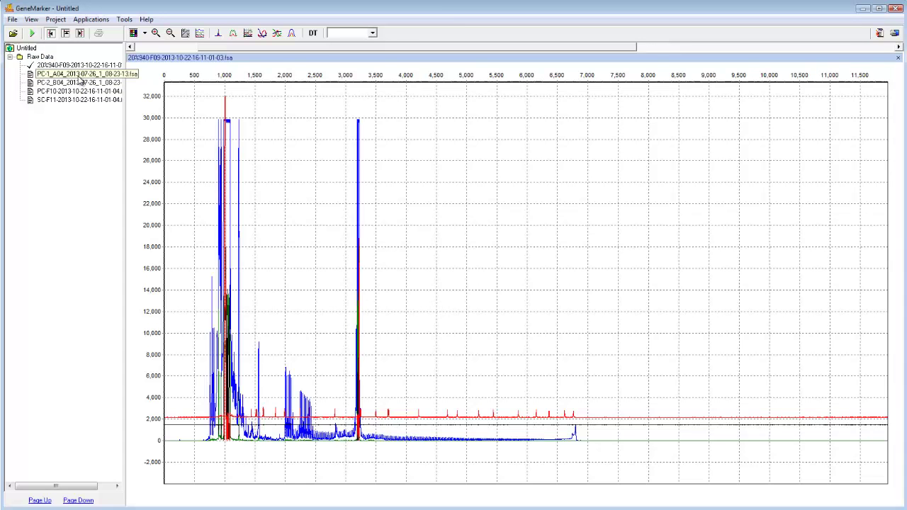
pyautogui.click(77, 83)
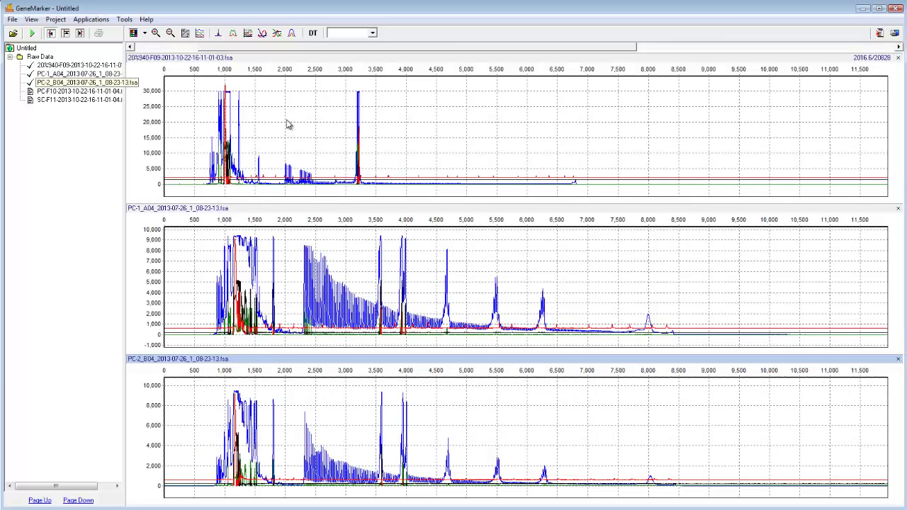
pyautogui.moveTo(285, 119); pyautogui.dragTo(443, 203)
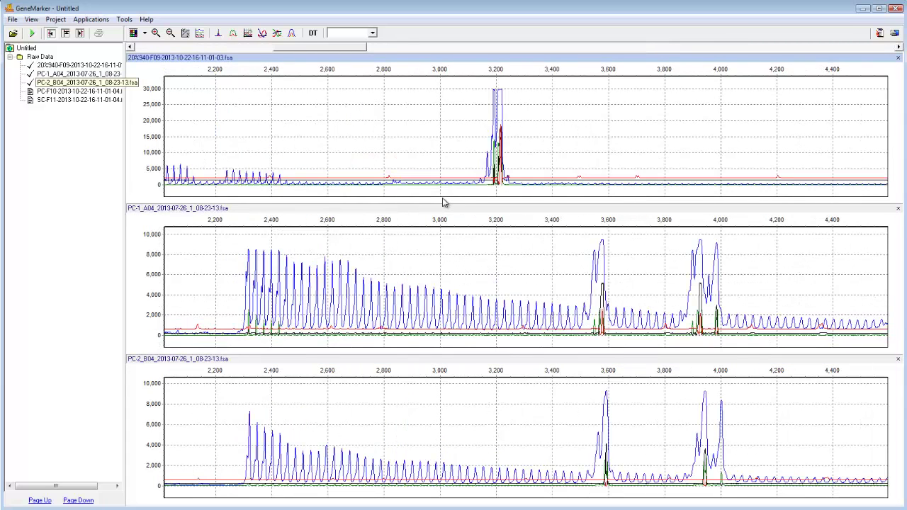
pyautogui.moveTo(548, 169); pyautogui.dragTo(409, 115)
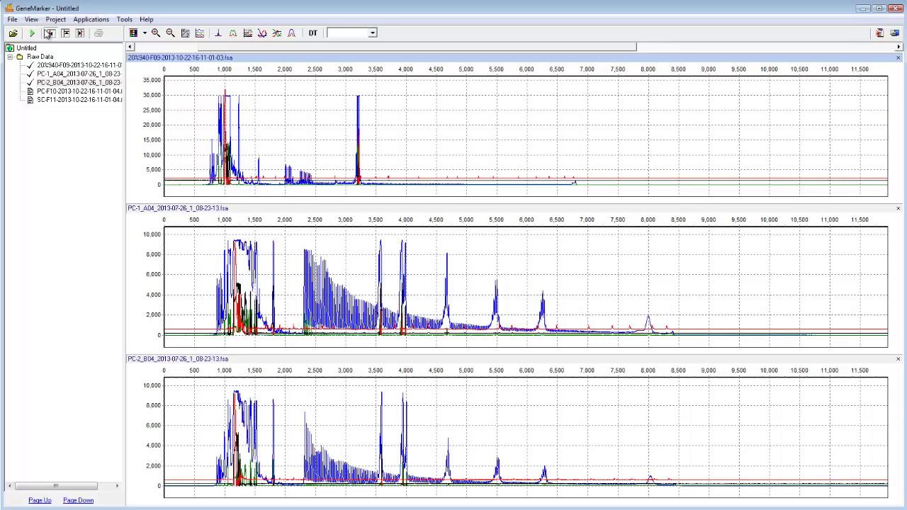
# - Start the Run Wizard and step through its pages back to template selection
pyautogui.click(56, 21)
pyautogui.click(60, 31)
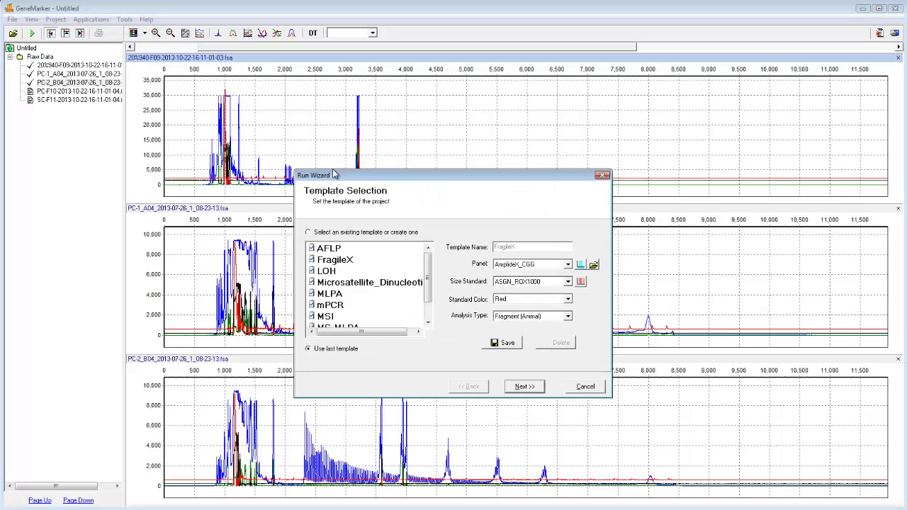
pyautogui.click(524, 386)
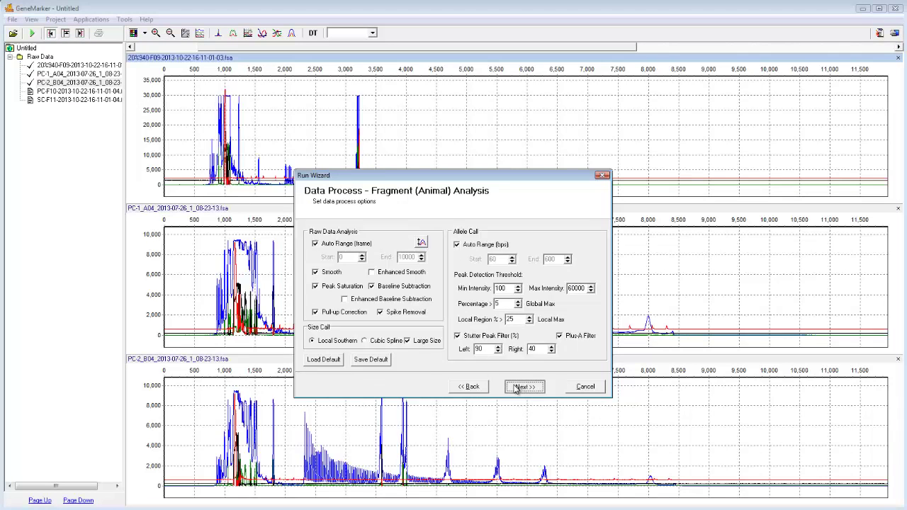
pyautogui.click(524, 386)
pyautogui.click(478, 387)
pyautogui.click(479, 387)
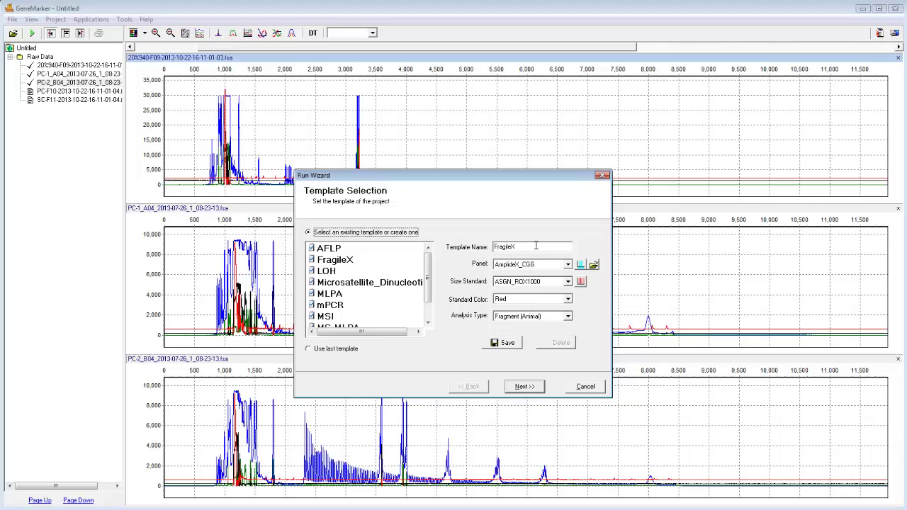
pyautogui.click(510, 344)
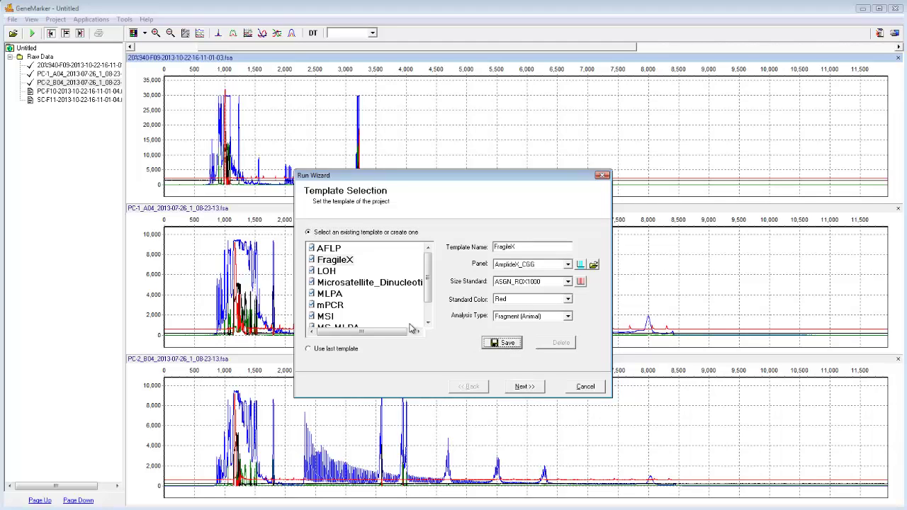
# - Compare the MLPA, mPCR and LOH templates, then process the five samples with FragileX
pyautogui.click(337, 262)
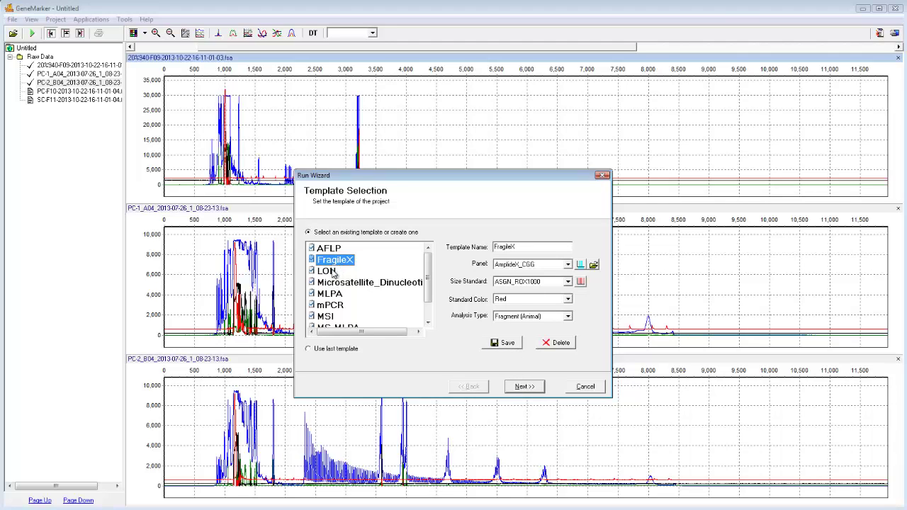
pyautogui.moveTo(428, 273)
pyautogui.mouseDown()
pyautogui.moveTo(428, 282)
pyautogui.moveTo(428, 270)
pyautogui.mouseUp()
pyautogui.click(340, 294)
pyautogui.click(338, 304)
pyautogui.click(337, 273)
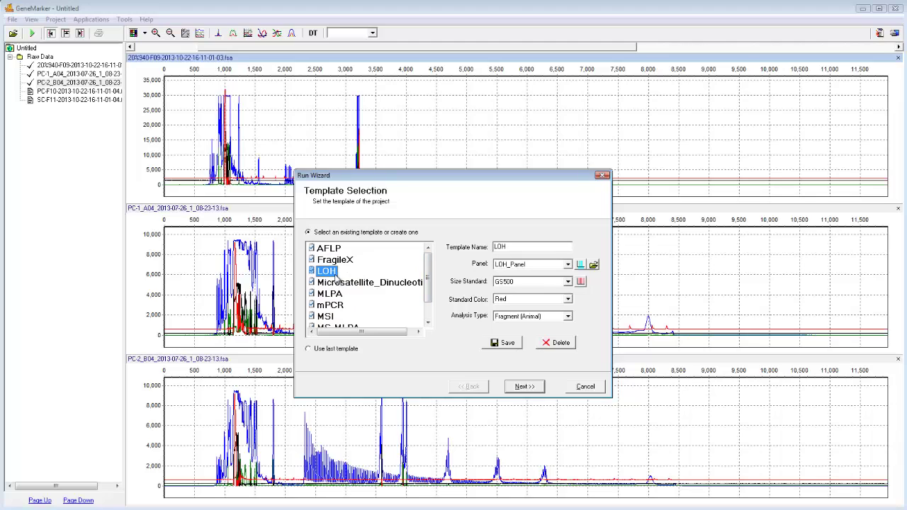
pyautogui.click(339, 260)
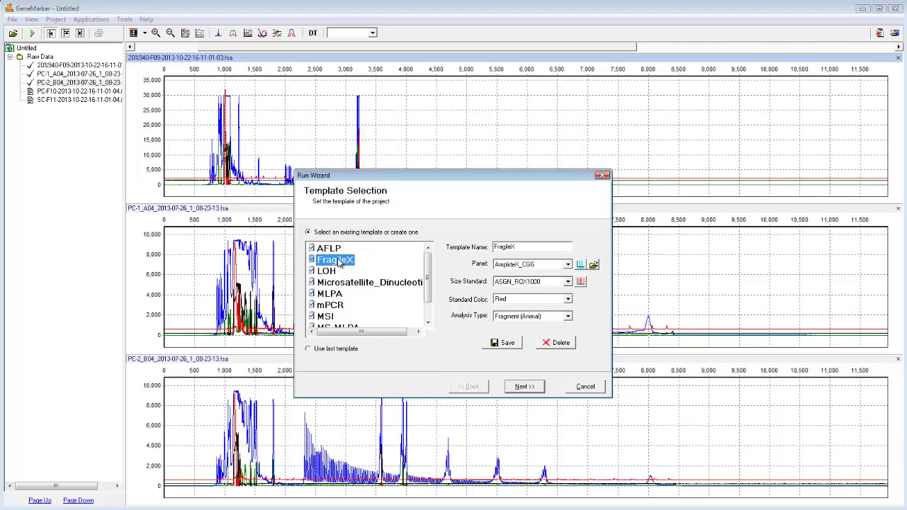
pyautogui.click(516, 388)
pyautogui.click(515, 388)
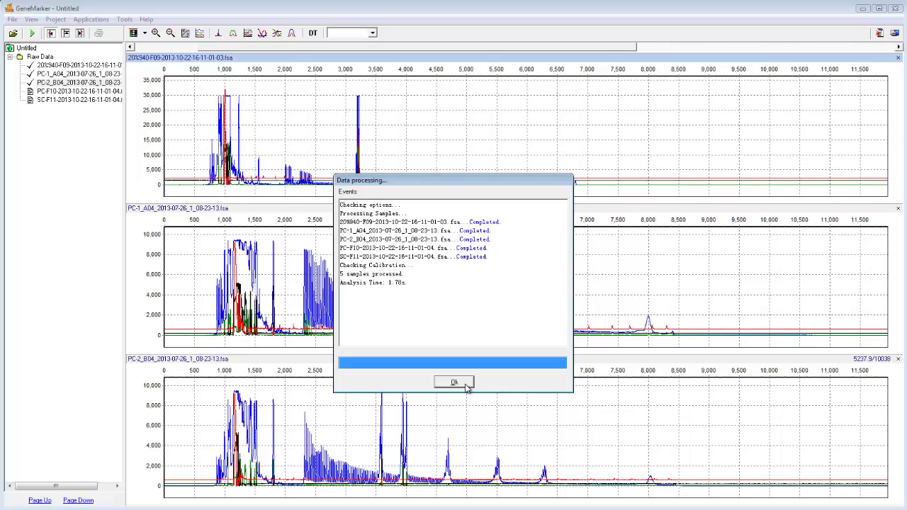
pyautogui.click(467, 387)
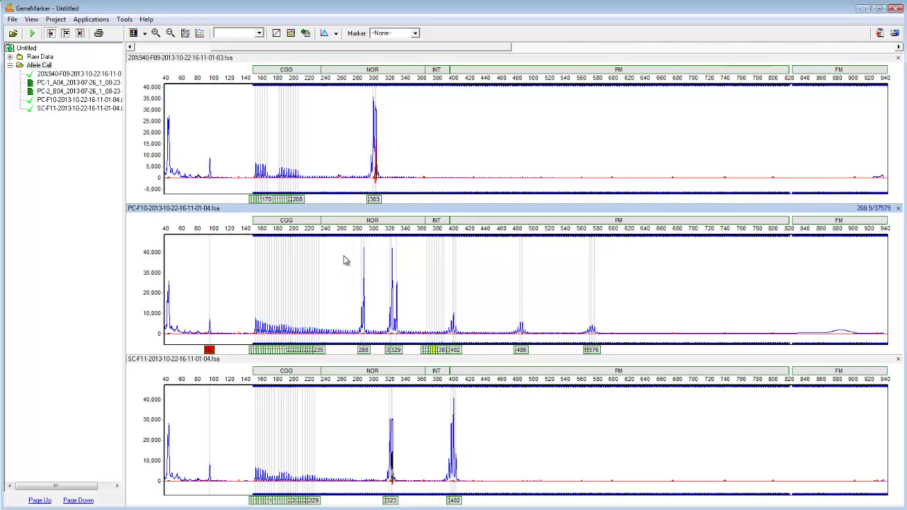
# - Delete the selected CGG-region allele calls from the PC-F10 plot
pyautogui.moveTo(343, 254); pyautogui.dragTo(606, 323)
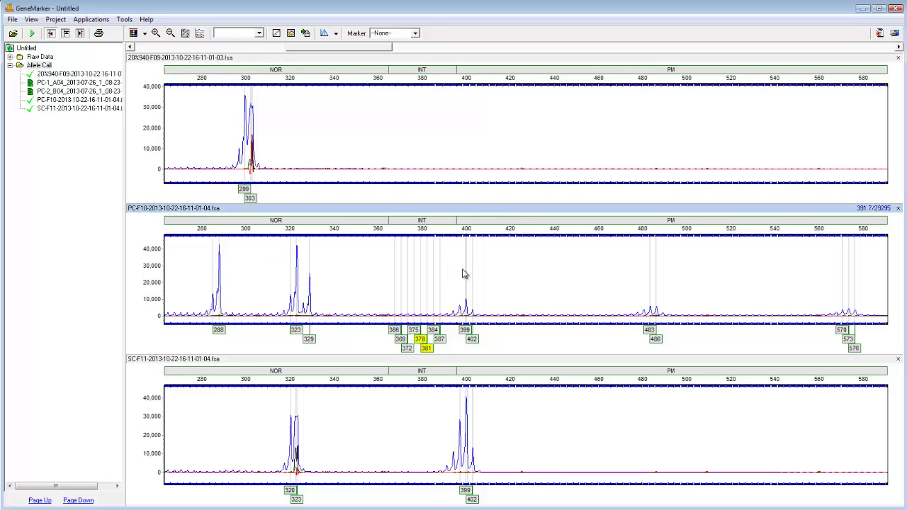
pyautogui.moveTo(522, 288); pyautogui.dragTo(428, 266)
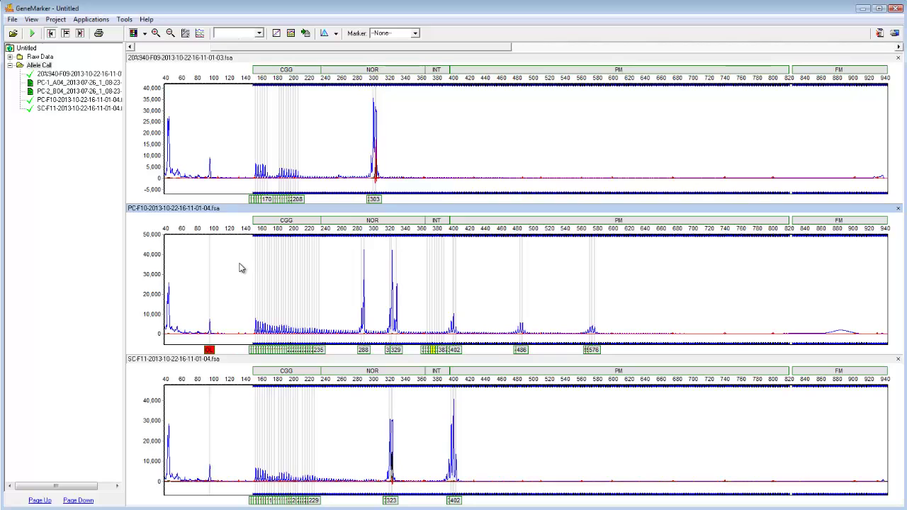
pyautogui.moveTo(245, 266); pyautogui.dragTo(335, 279)
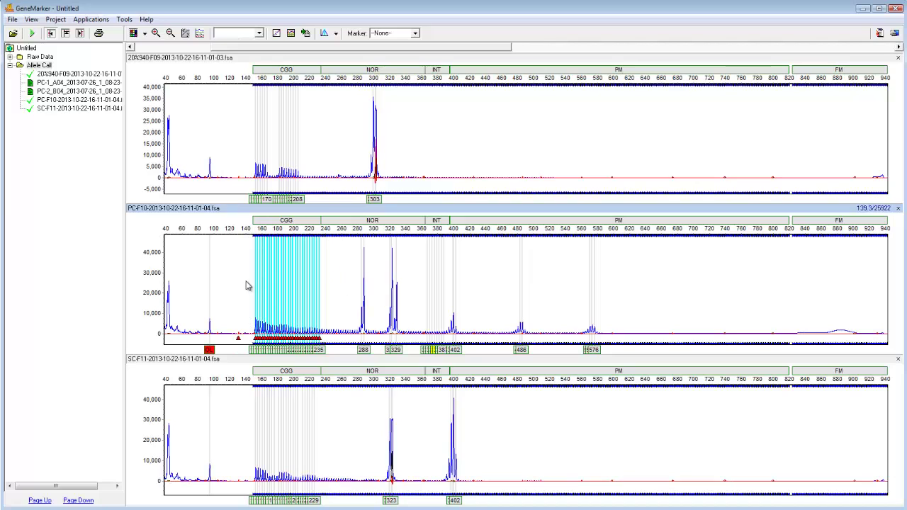
pyautogui.rightClick(340, 282)
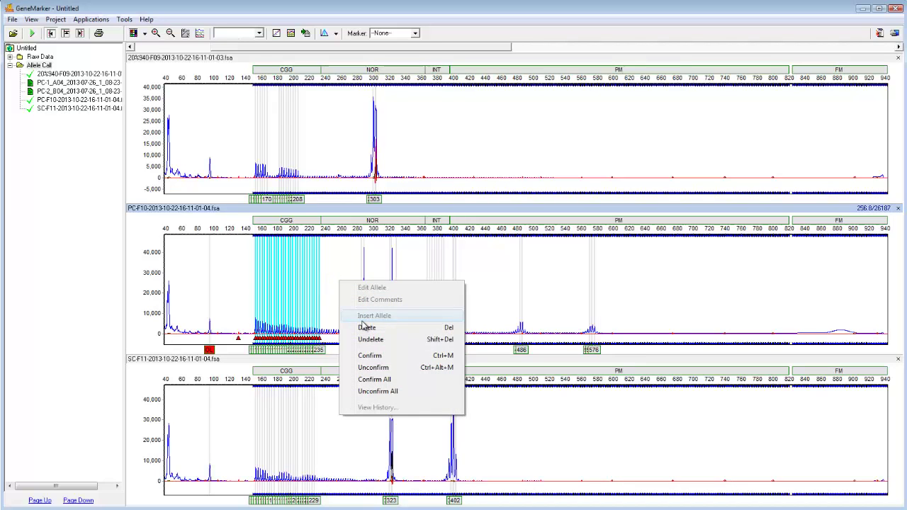
pyautogui.click(366, 327)
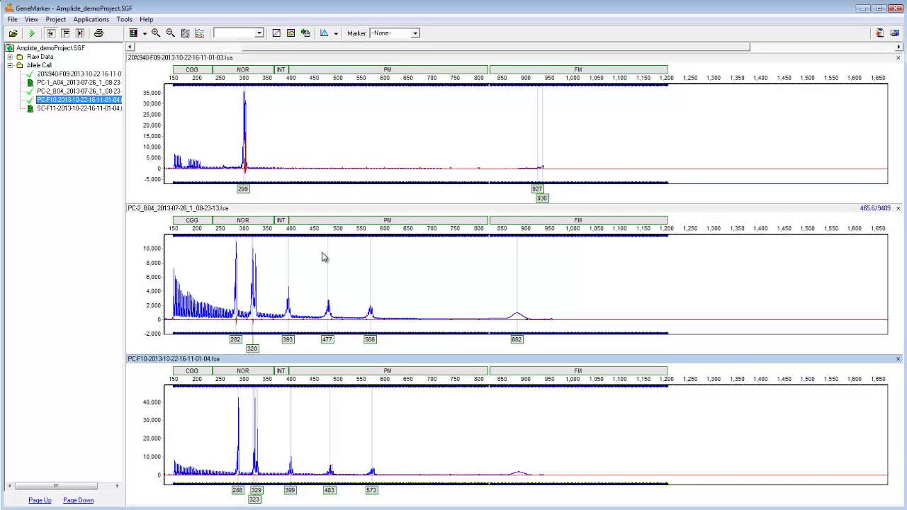
# - In Fragile X analysis settings, choose PC-F10 as the control sample
pyautogui.click(91, 19)
pyautogui.click(107, 195)
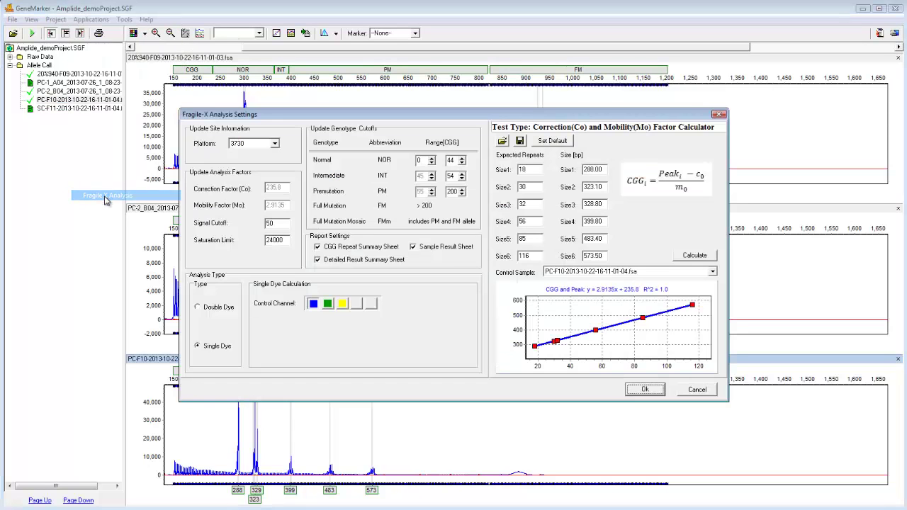
pyautogui.moveTo(376, 117); pyautogui.dragTo(385, 131)
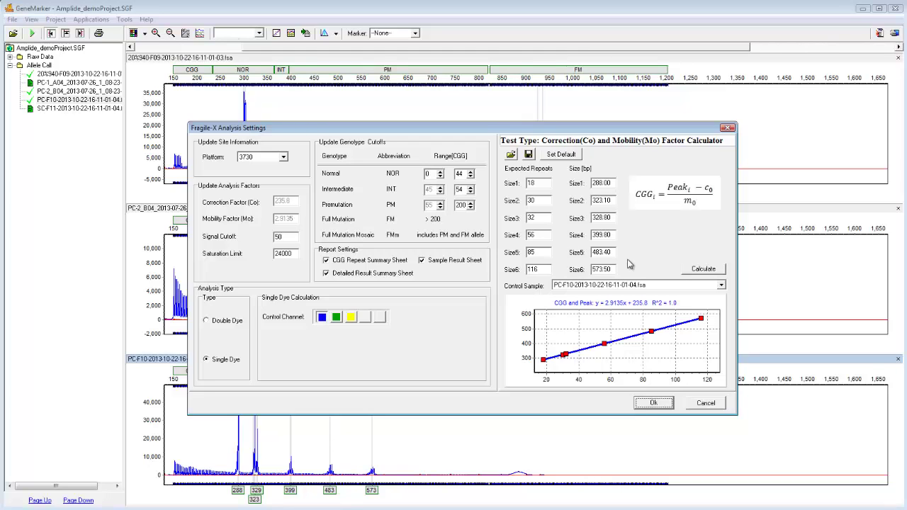
pyautogui.click(721, 285)
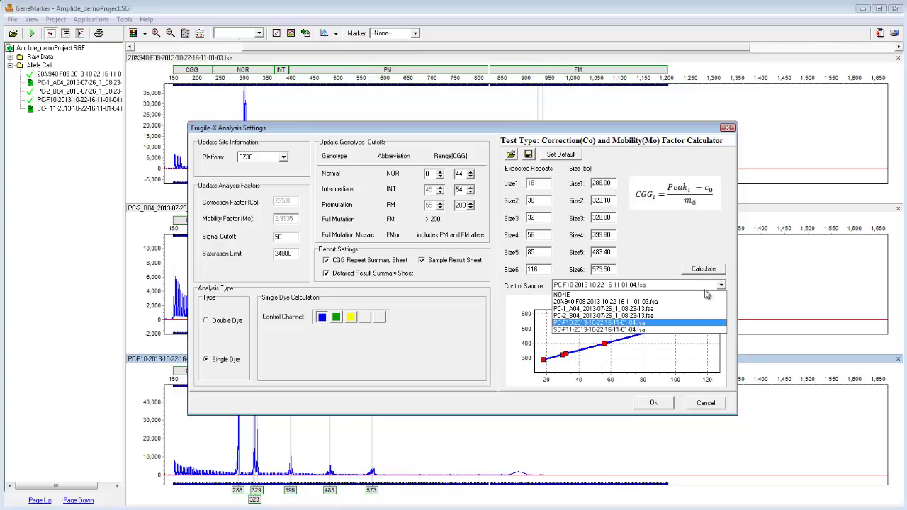
pyautogui.click(646, 323)
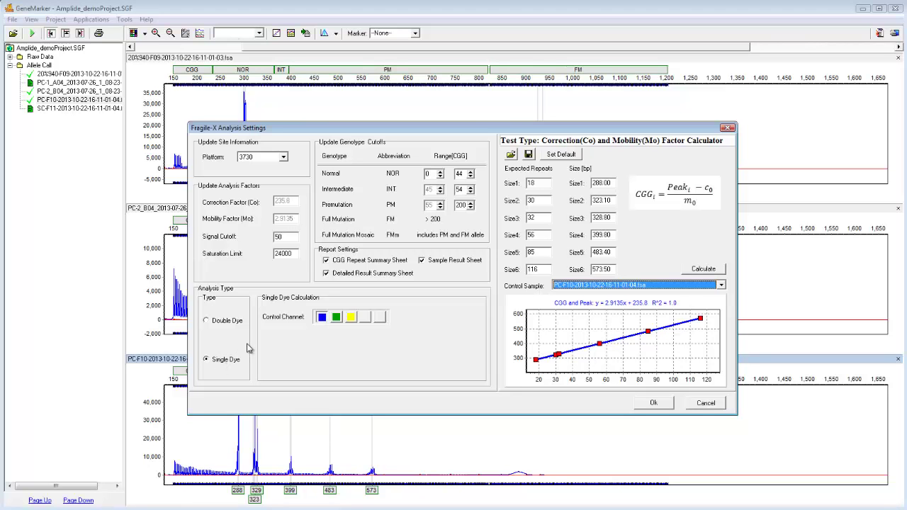
pyautogui.moveTo(358, 131)
pyautogui.mouseDown()
pyautogui.moveTo(497, 131)
pyautogui.moveTo(420, 143)
pyautogui.moveTo(367, 136)
pyautogui.mouseUp()
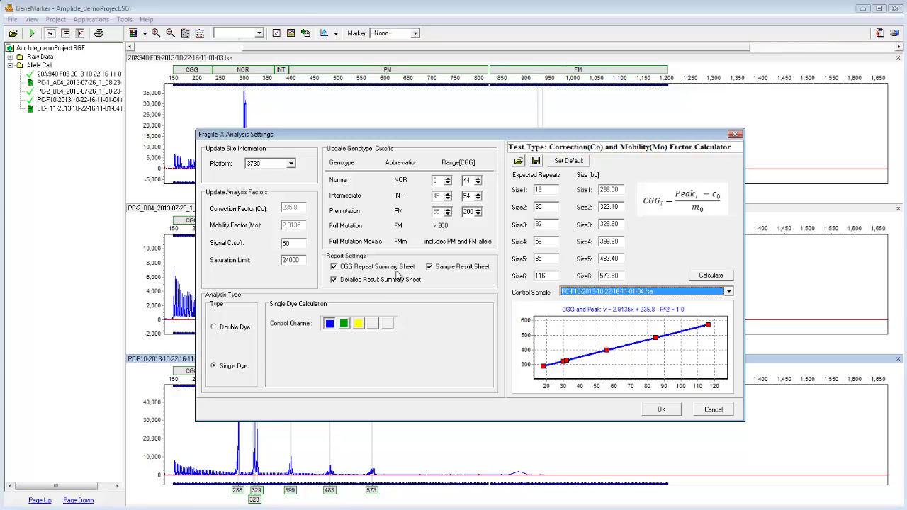
# - Select the 3500 platform and check the 24000 Saturation Limit value
pyautogui.click(289, 164)
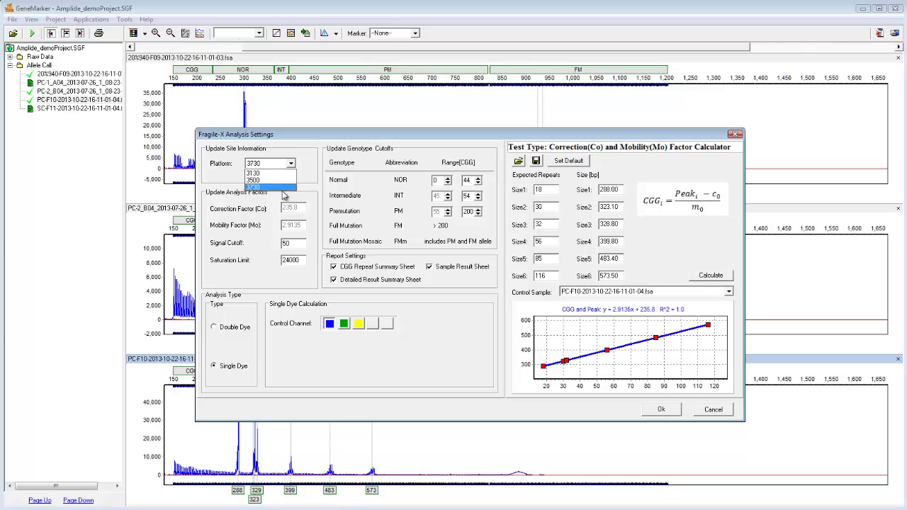
pyautogui.click(299, 165)
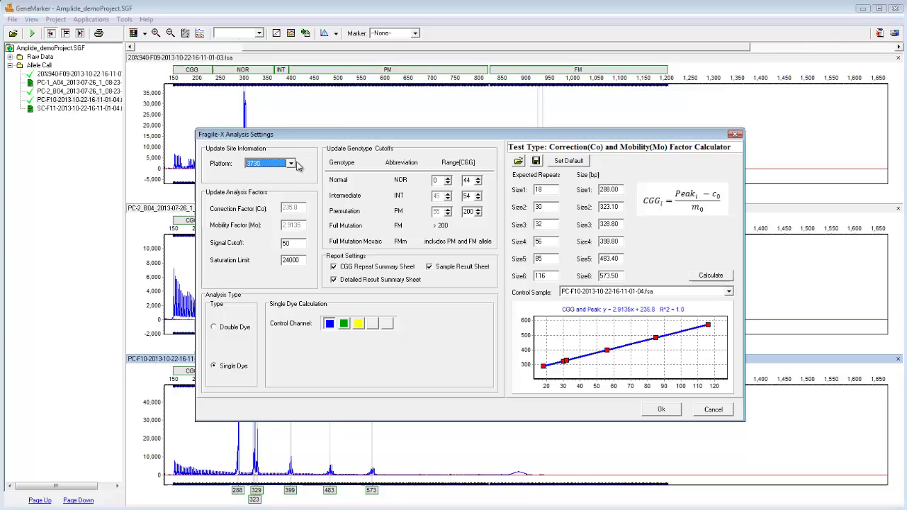
pyautogui.click(291, 164)
pyautogui.click(280, 181)
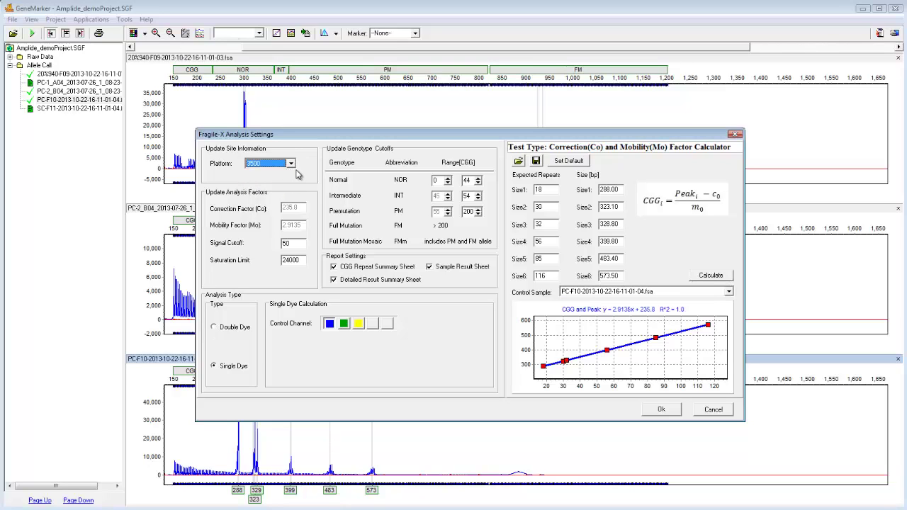
pyautogui.click(291, 164)
pyautogui.click(282, 182)
pyautogui.doubleClick(302, 260)
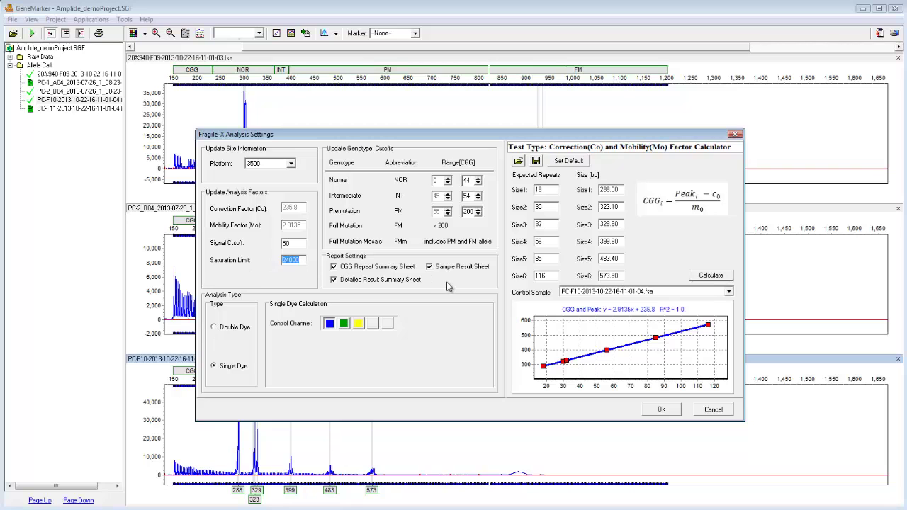
# - Run the Fragile-X analysis and view PC-2_B04's 83-repeat peak, then its full trace
pyautogui.click(659, 411)
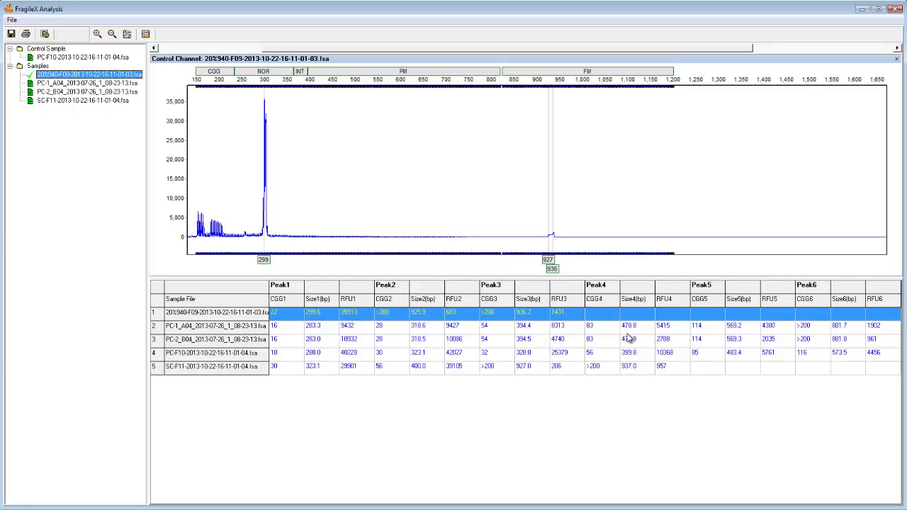
pyautogui.click(603, 343)
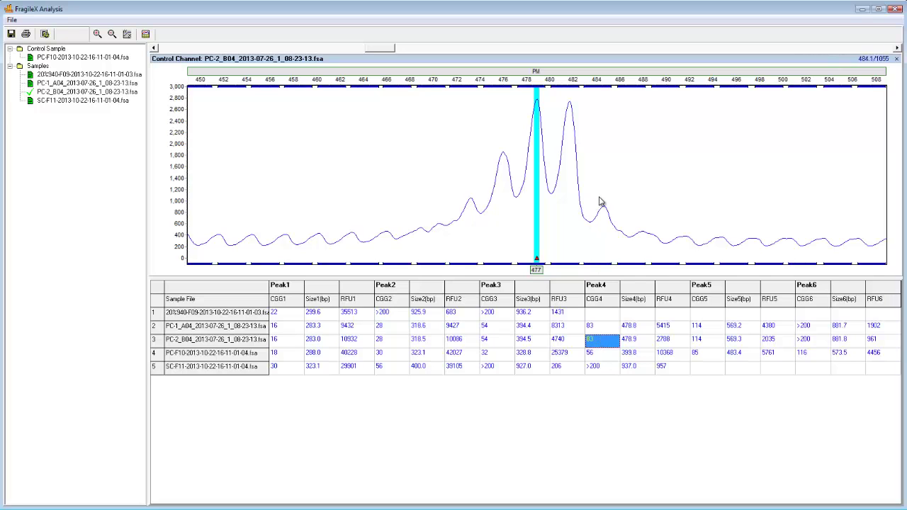
pyautogui.moveTo(601, 205); pyautogui.dragTo(559, 166)
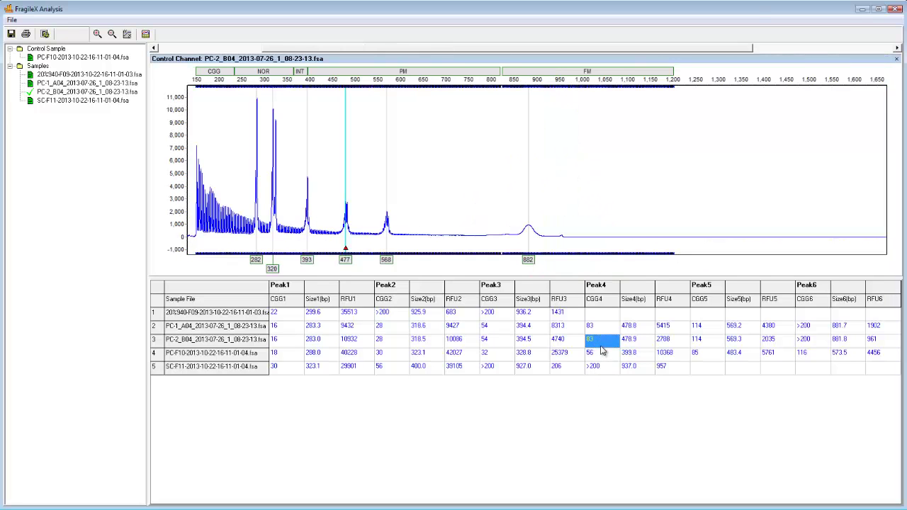
pyautogui.rightClick(601, 348)
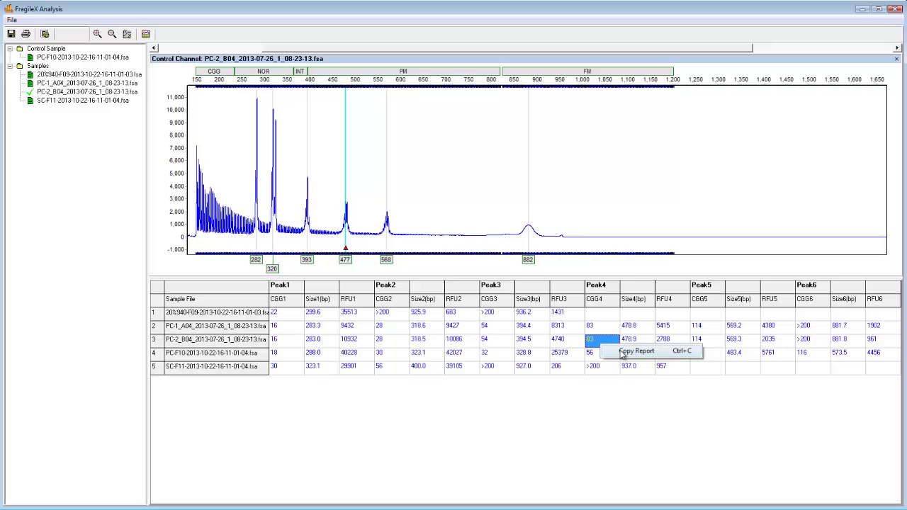
pyautogui.click(618, 390)
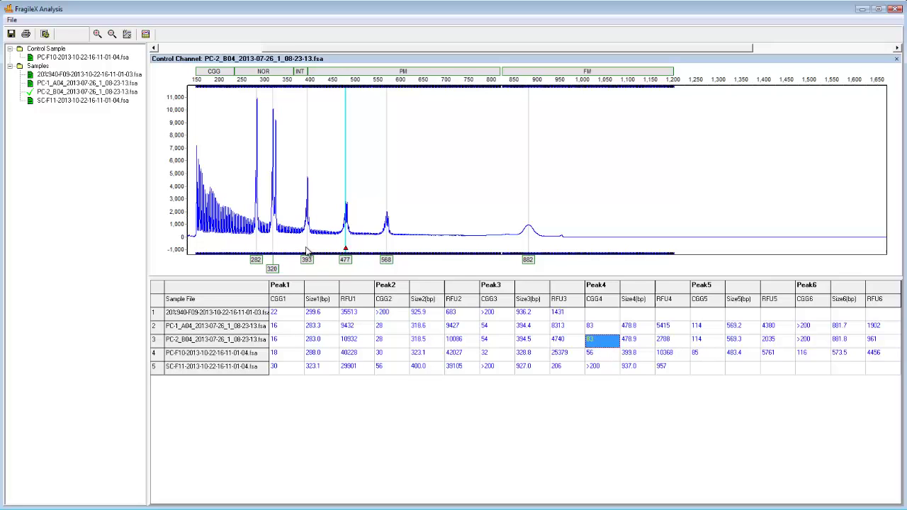
# - Preview the Fragile-X report and advance to page 3/7, the 20%940-F09 sample report
pyautogui.click(26, 34)
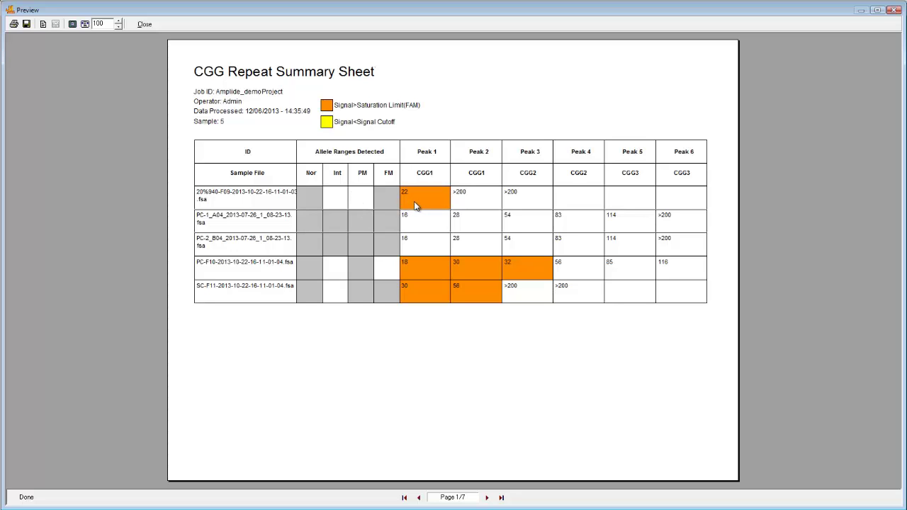
pyautogui.click(489, 499)
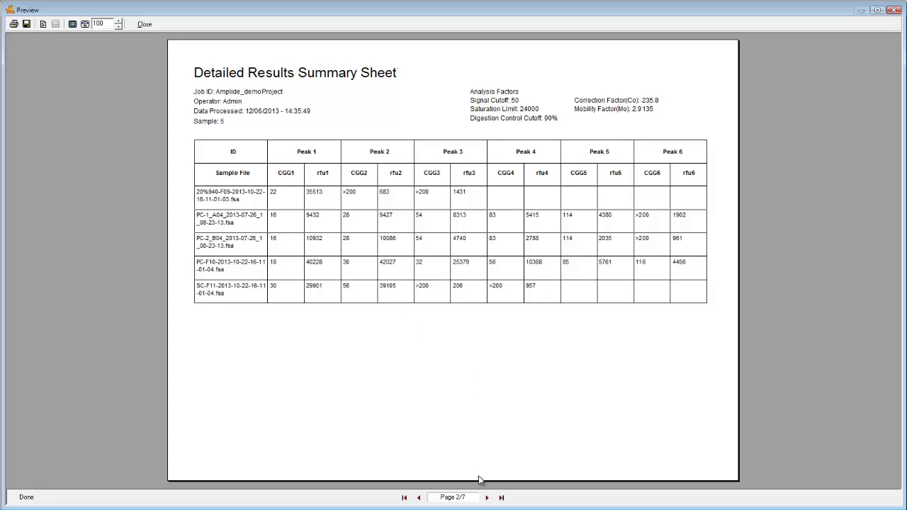
pyautogui.click(484, 498)
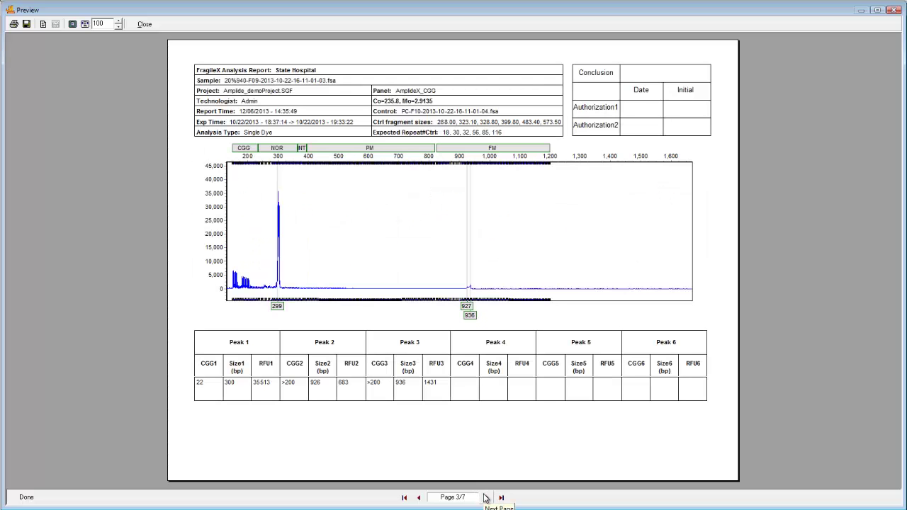
# - Page forward through the remaining sample reports to page 7 of 7
pyautogui.click(485, 498)
pyautogui.click(485, 497)
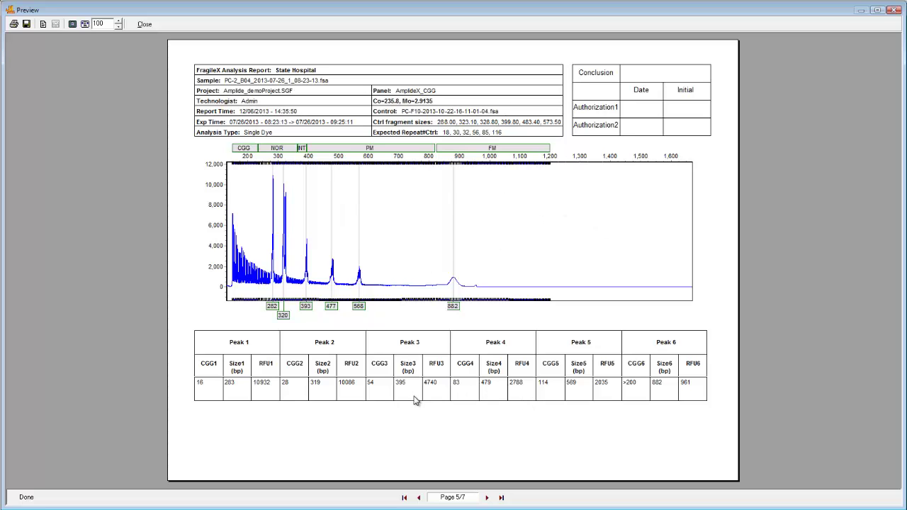
pyautogui.click(487, 497)
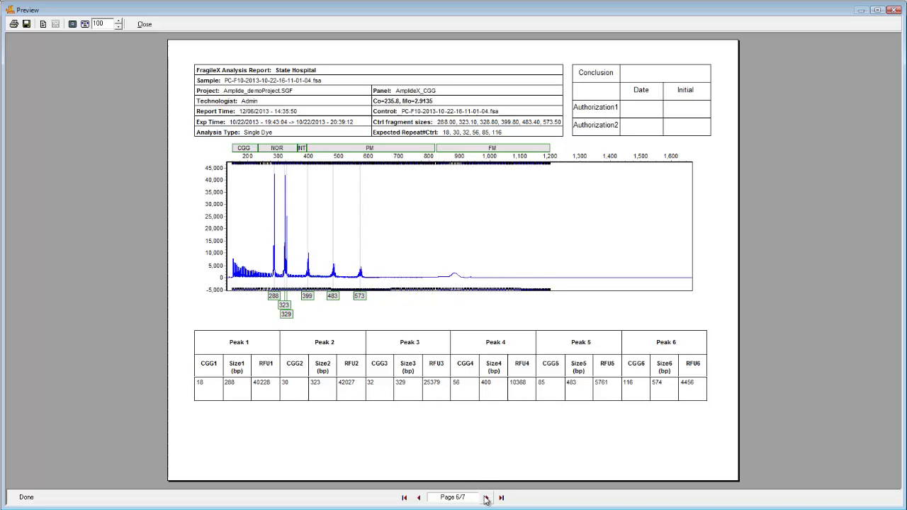
pyautogui.click(486, 498)
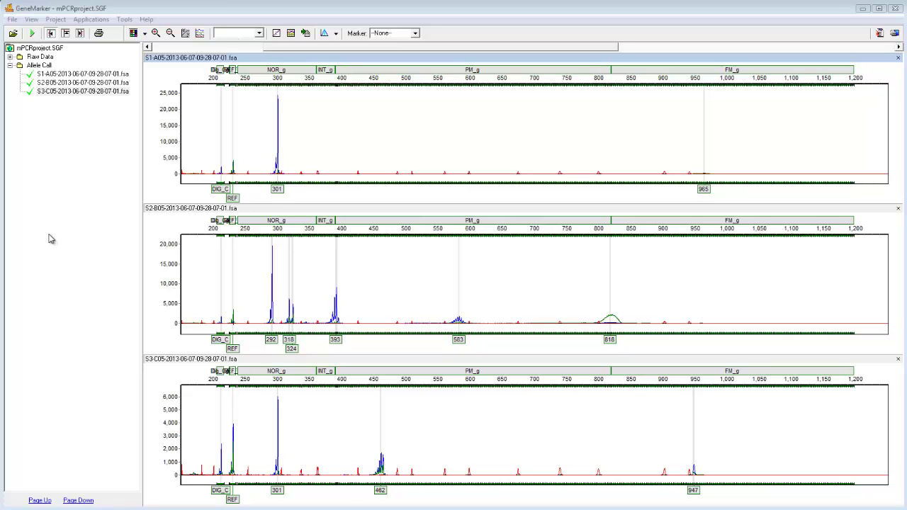
# - Start a new analysis run of mPCRproject from the green Run button
pyautogui.click(31, 32)
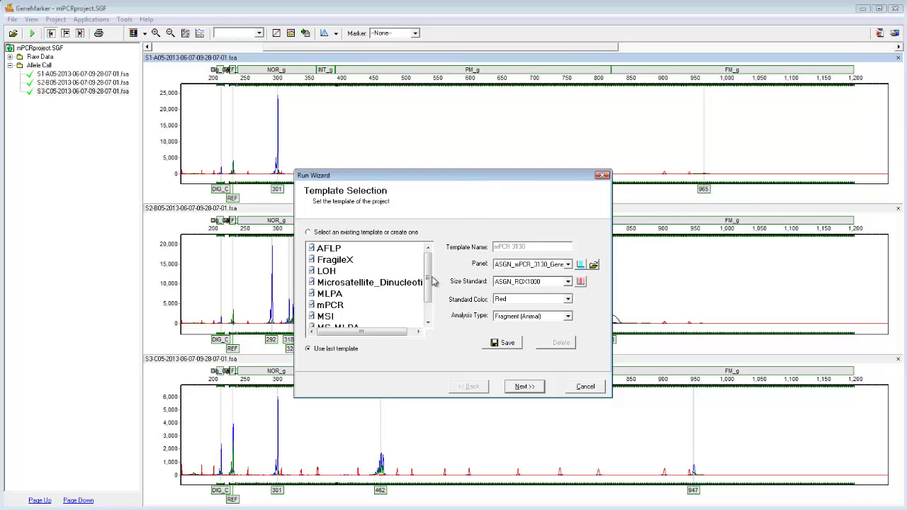
# - Select the mPCR template, then cancel the Run Wizard without analysing
pyautogui.moveTo(428, 278); pyautogui.dragTo(428, 291)
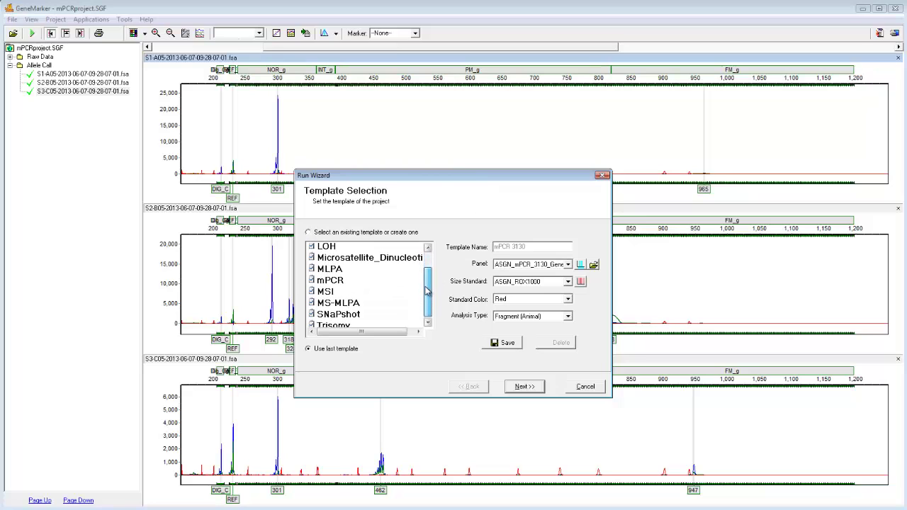
pyautogui.click(341, 283)
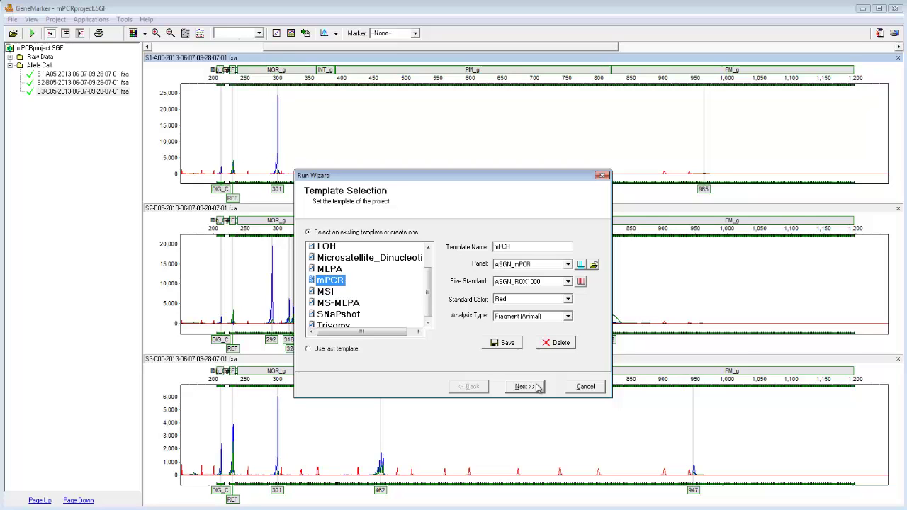
pyautogui.click(585, 387)
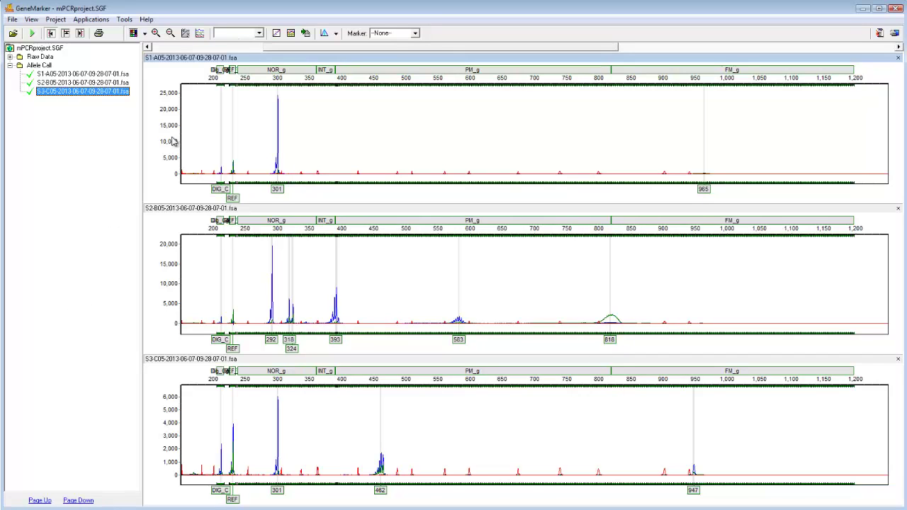
# - Zoom the plots to 190–400 bp and change the dye display from green only to Show All
pyautogui.moveTo(205, 108); pyautogui.dragTo(346, 177)
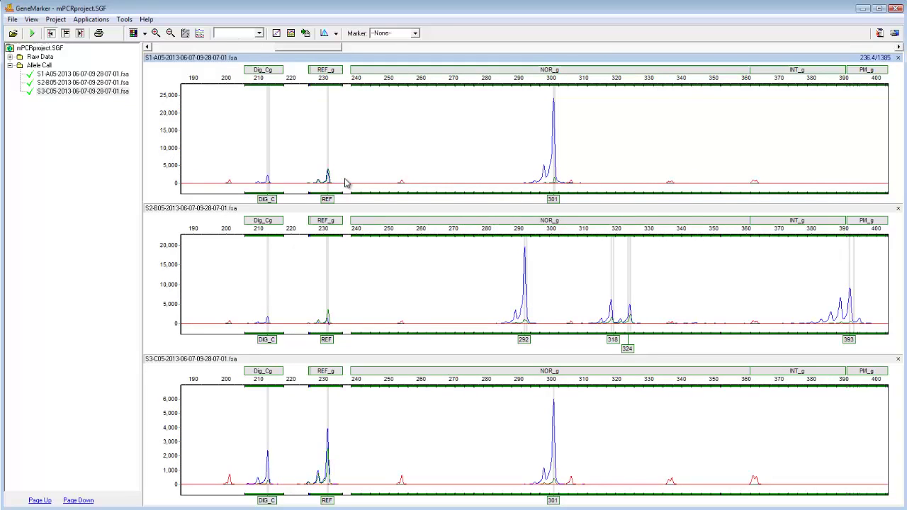
pyautogui.click(132, 34)
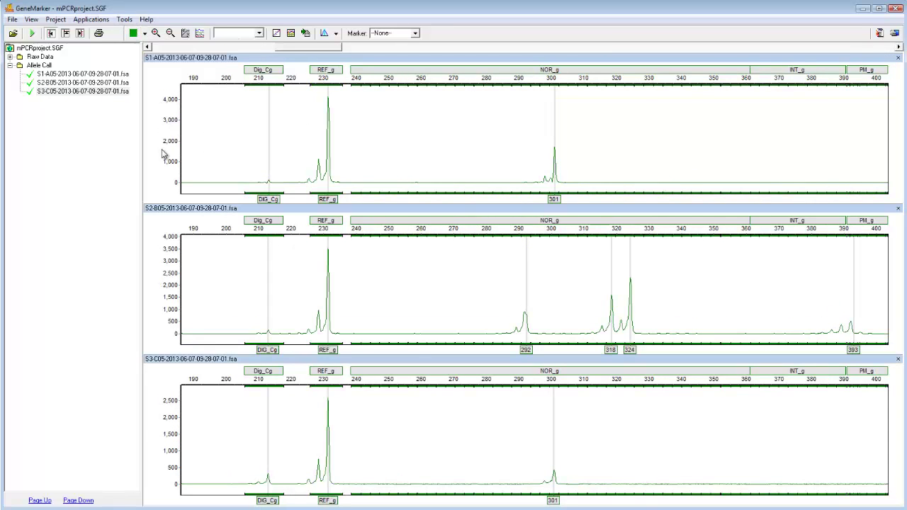
pyautogui.click(145, 33)
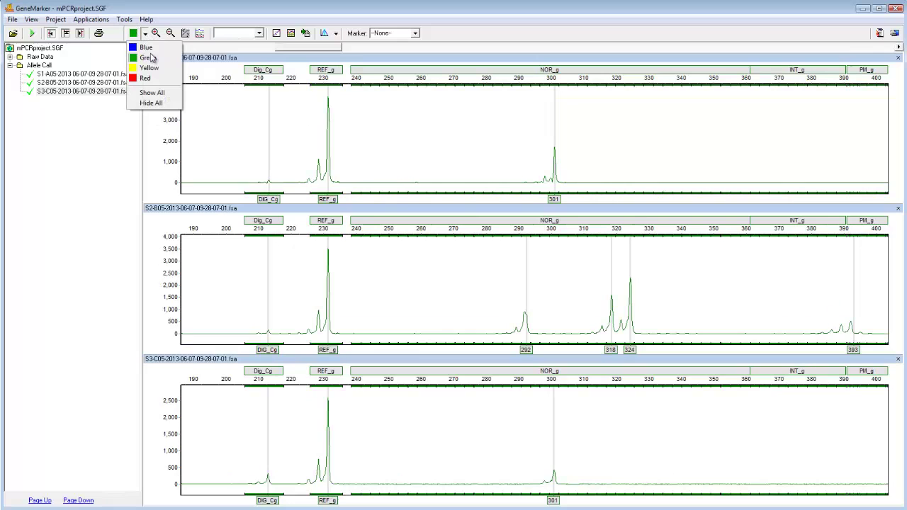
pyautogui.click(151, 92)
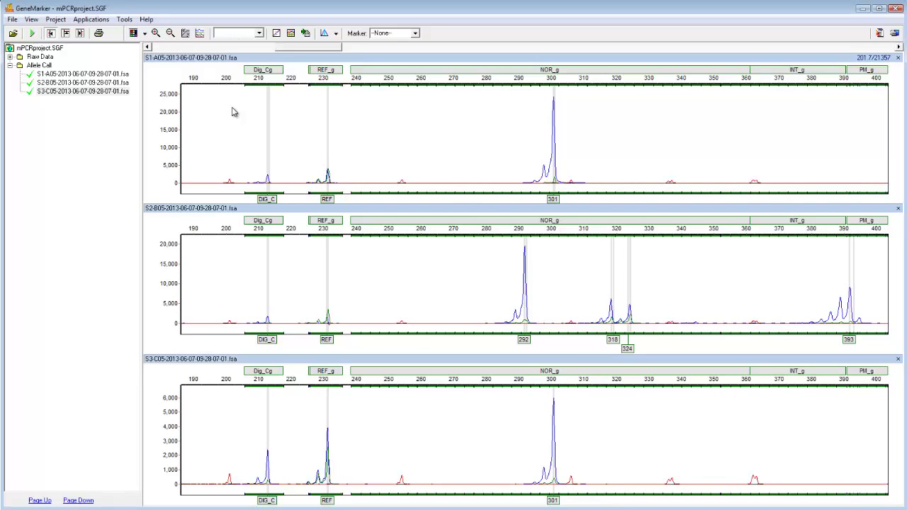
# - Open Fragile X Analysis from the Applications menu
pyautogui.click(90, 19)
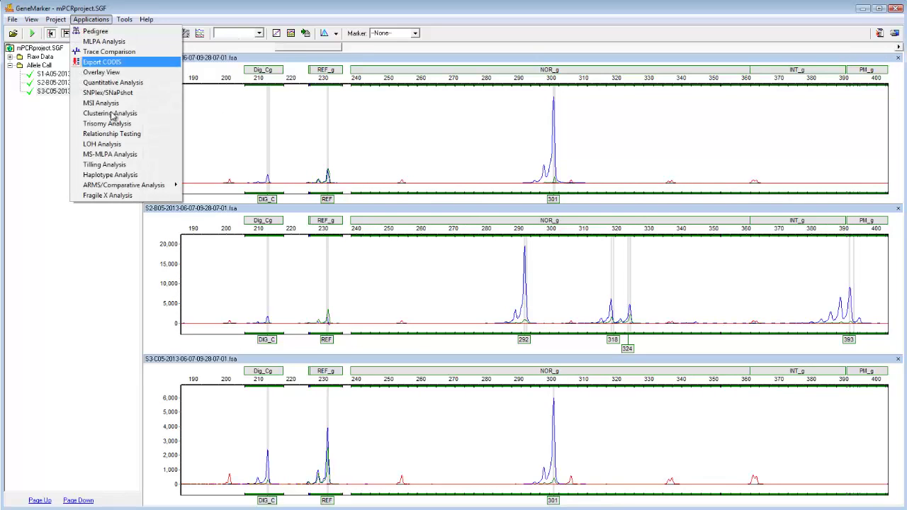
pyautogui.click(118, 195)
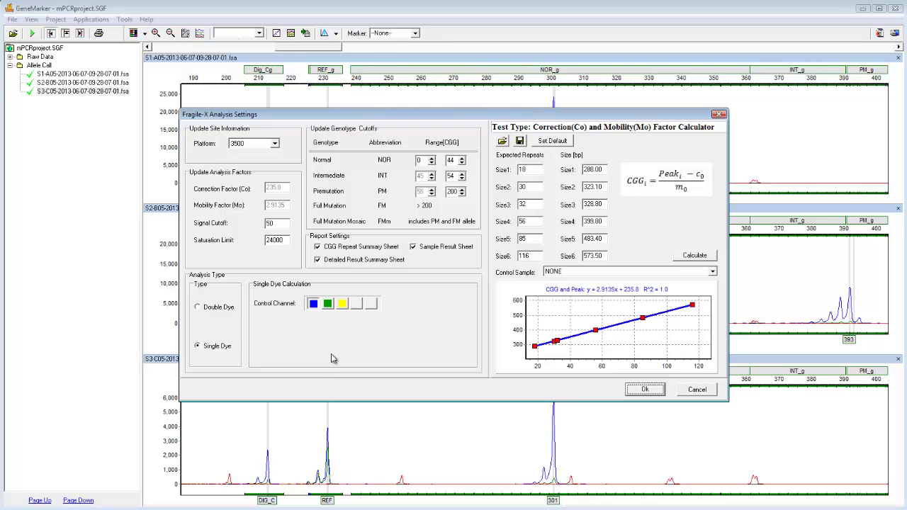
# - Run the Fragile X analysis in Double Dye mode with DIG_C as the digestion control marker
pyautogui.click(198, 307)
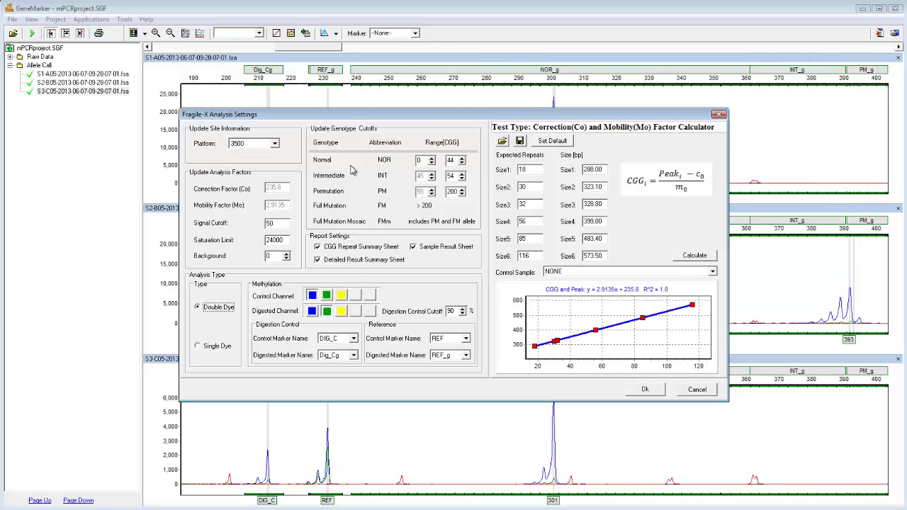
pyautogui.moveTo(353, 121); pyautogui.dragTo(359, 231)
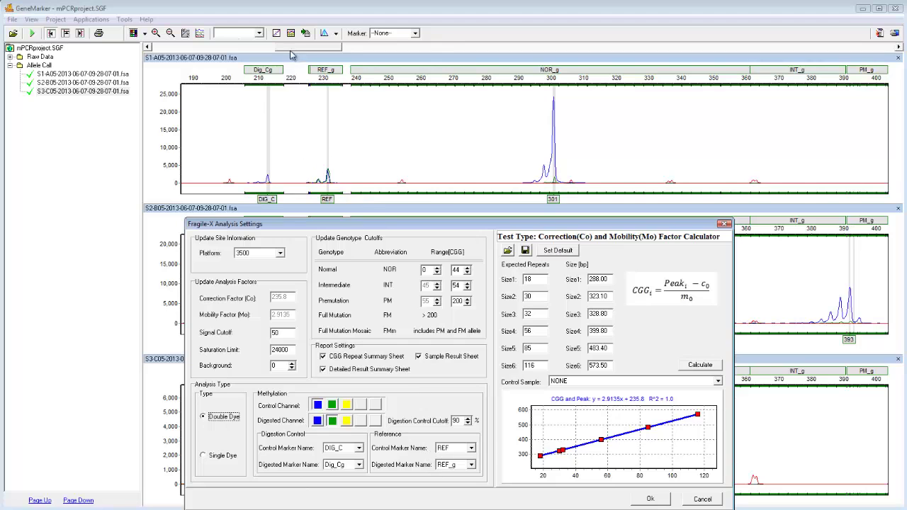
pyautogui.moveTo(379, 224); pyautogui.dragTo(361, 125)
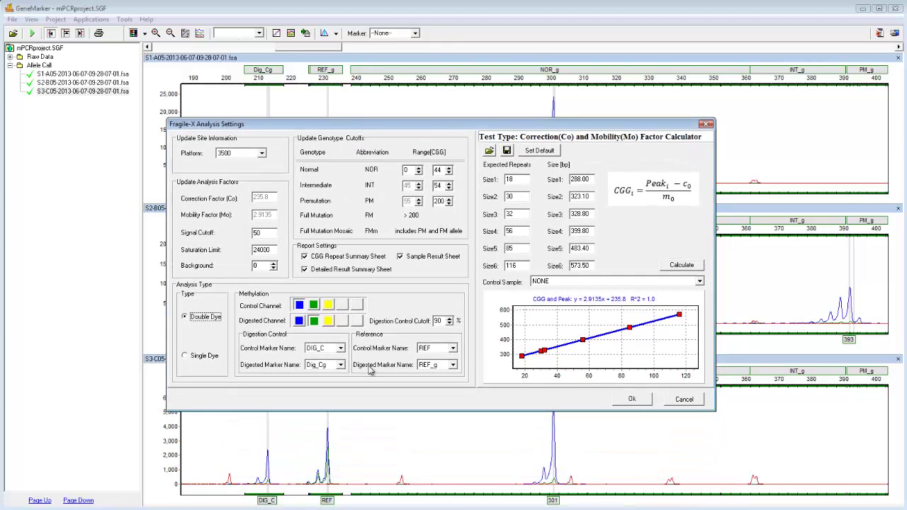
pyautogui.click(340, 349)
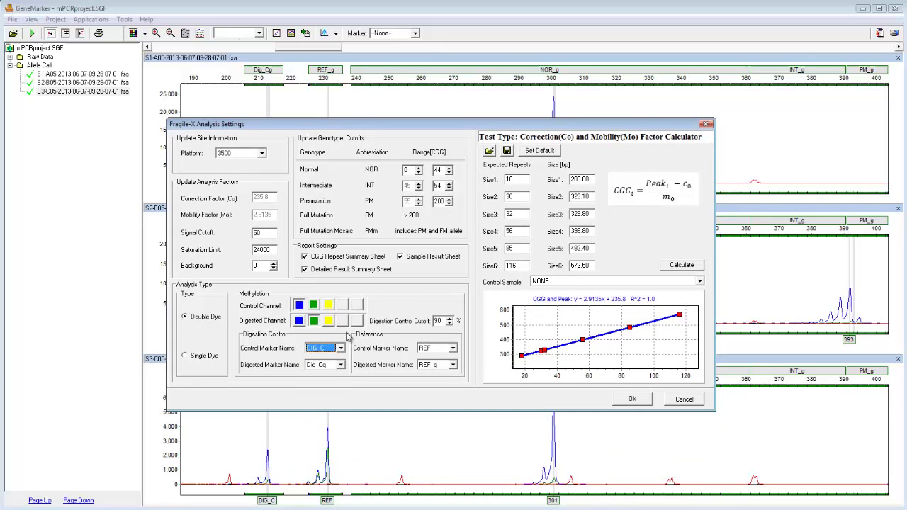
pyautogui.click(344, 347)
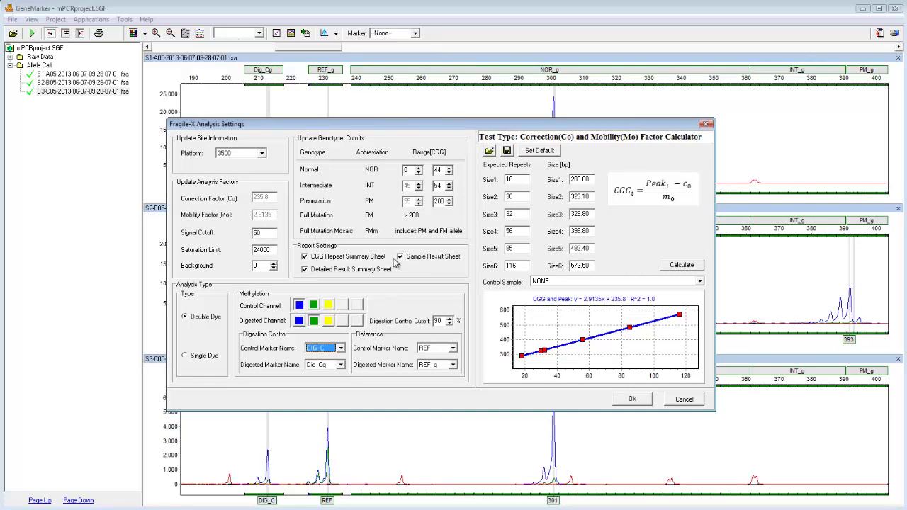
pyautogui.click(633, 400)
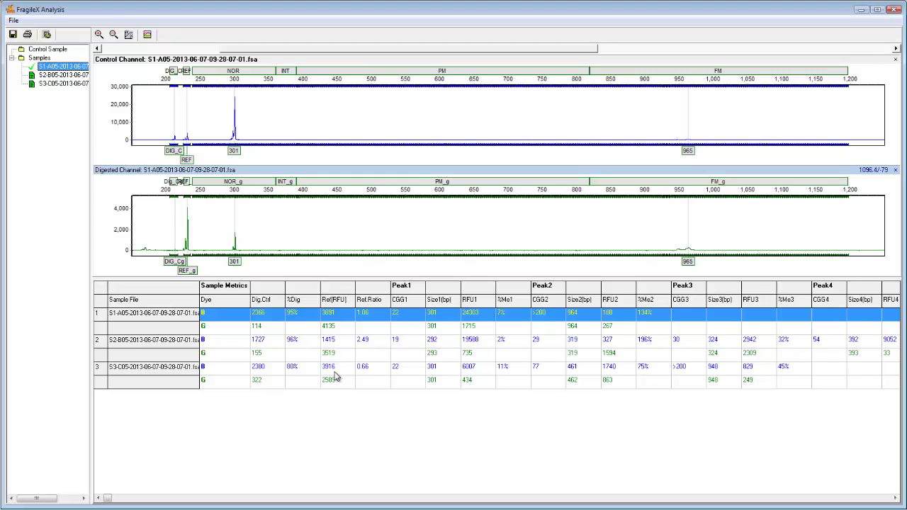
# - Zoom both channels to sample S1's 301 bp NOR peak using its %Me1 cell
pyautogui.click(226, 327)
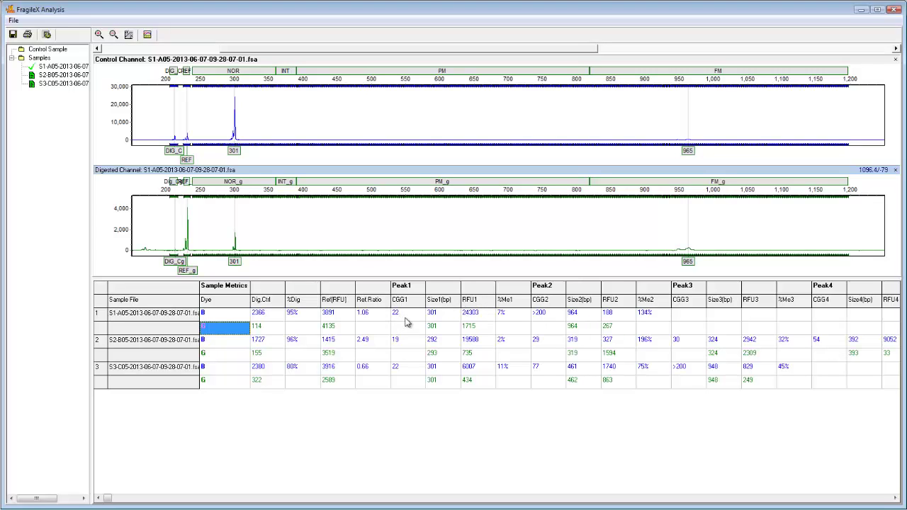
pyautogui.click(508, 321)
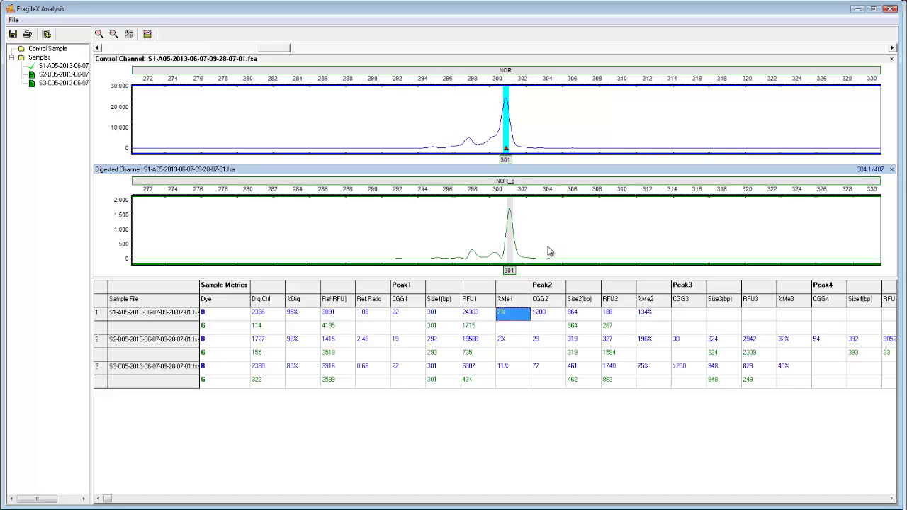
# - Zoom out, pan right and box-zoom on sample S1's 965 bp full-mutation peak
pyautogui.doubleClick(538, 234)
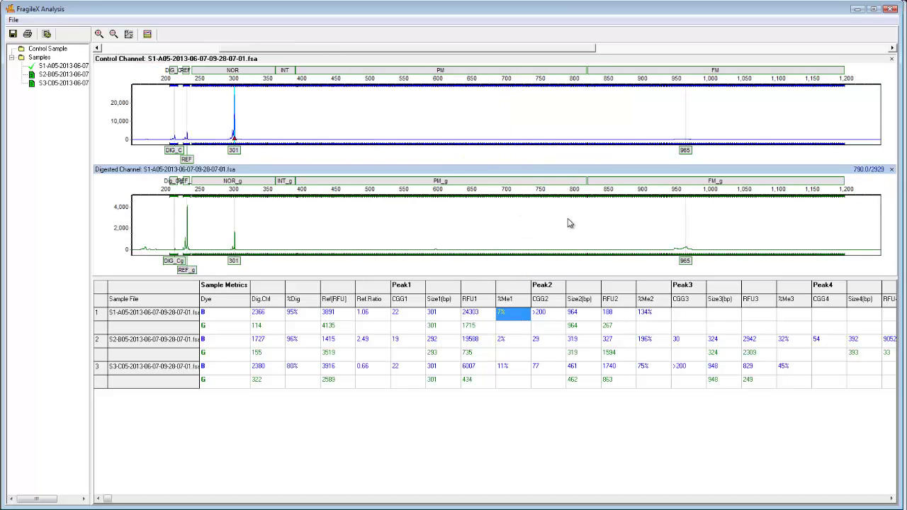
pyautogui.moveTo(569, 223); pyautogui.dragTo(502, 227)
pyautogui.moveTo(499, 97); pyautogui.dragTo(618, 188)
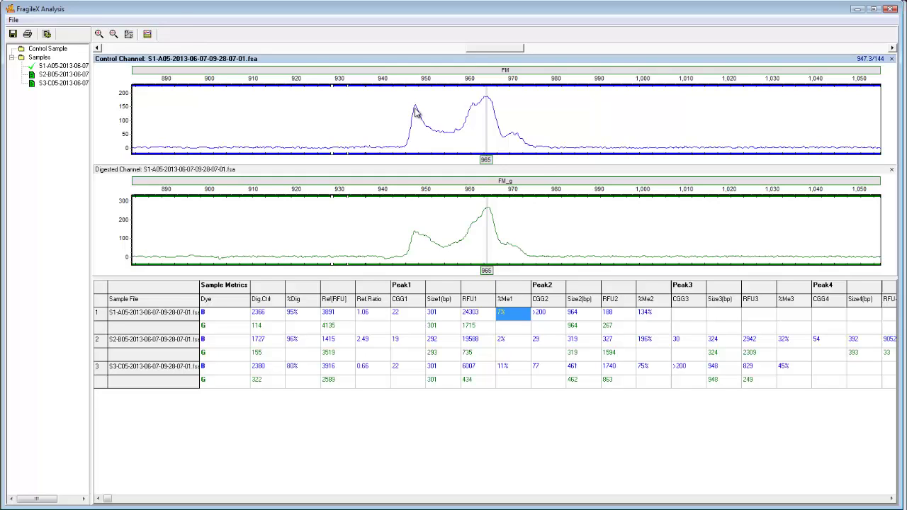
# - Insert a 947 bp allele at S1's unlabelled full-mutation peak, then zoom back out
pyautogui.rightClick(416, 113)
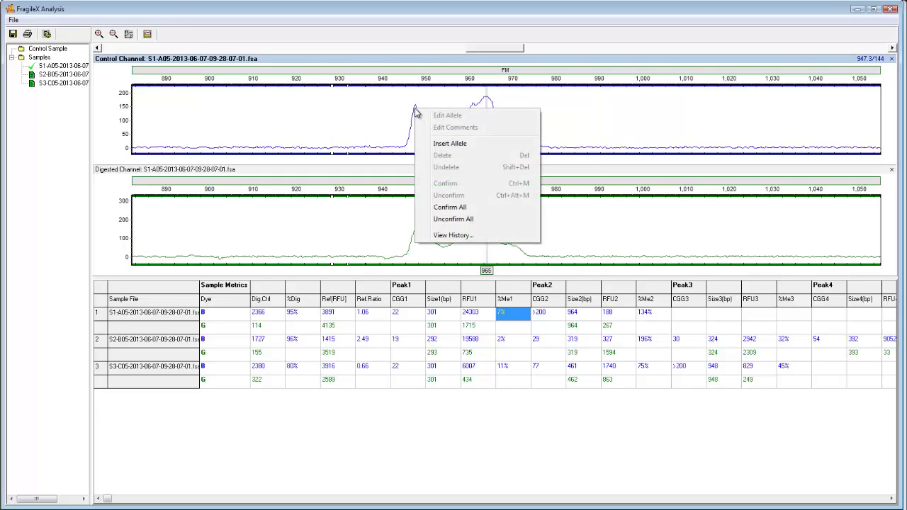
pyautogui.click(448, 143)
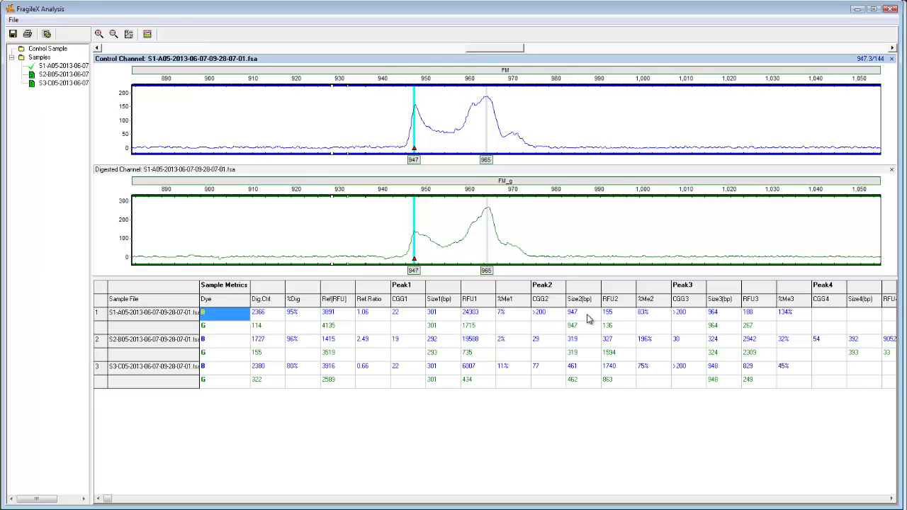
pyautogui.click(587, 316)
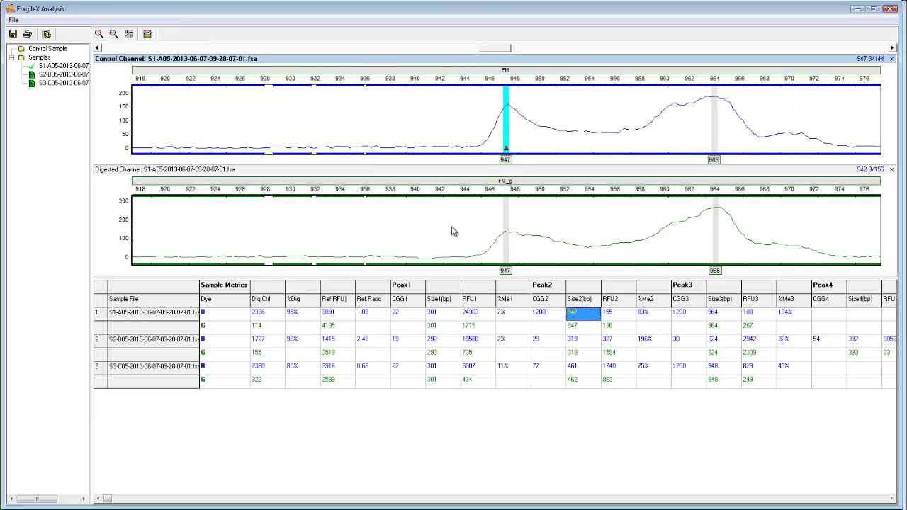
pyautogui.moveTo(454, 231); pyautogui.dragTo(409, 261)
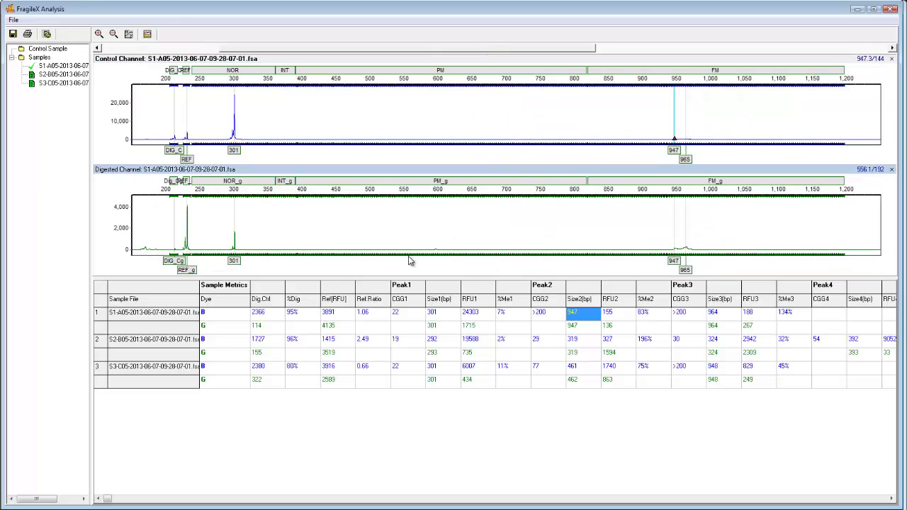
# - Open the Fragile X report print preview at the CGG Repeat Summary Sheet
pyautogui.rightClick(490, 341)
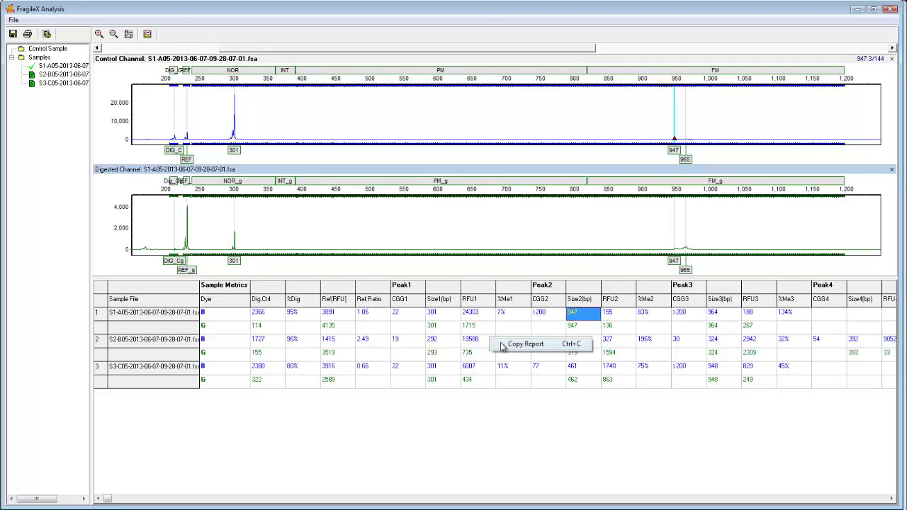
pyautogui.click(483, 415)
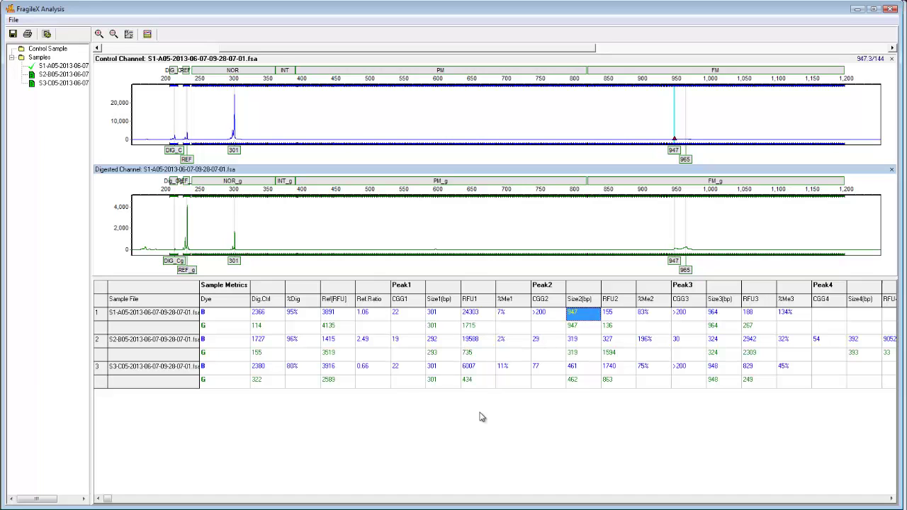
pyautogui.click(27, 35)
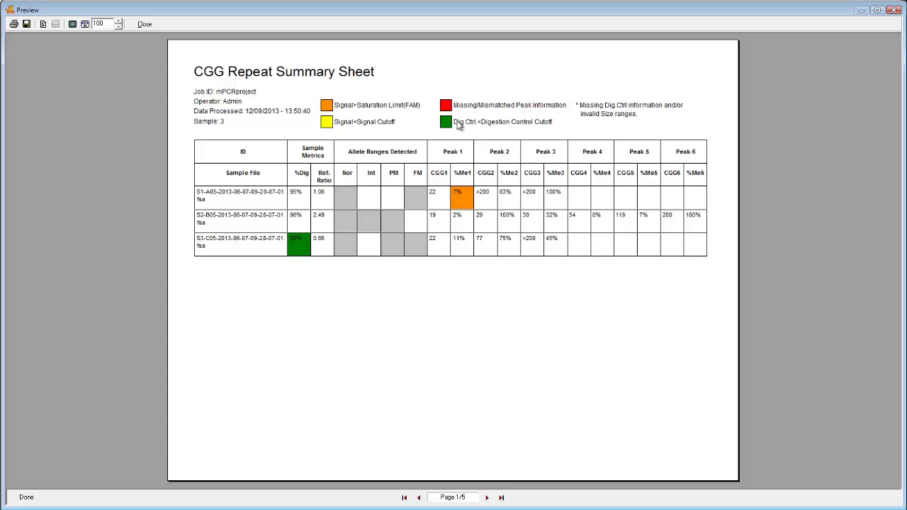
# - Advance the preview two pages to S1's FragileX Analysis Report on page 3 of 5
pyautogui.click(486, 497)
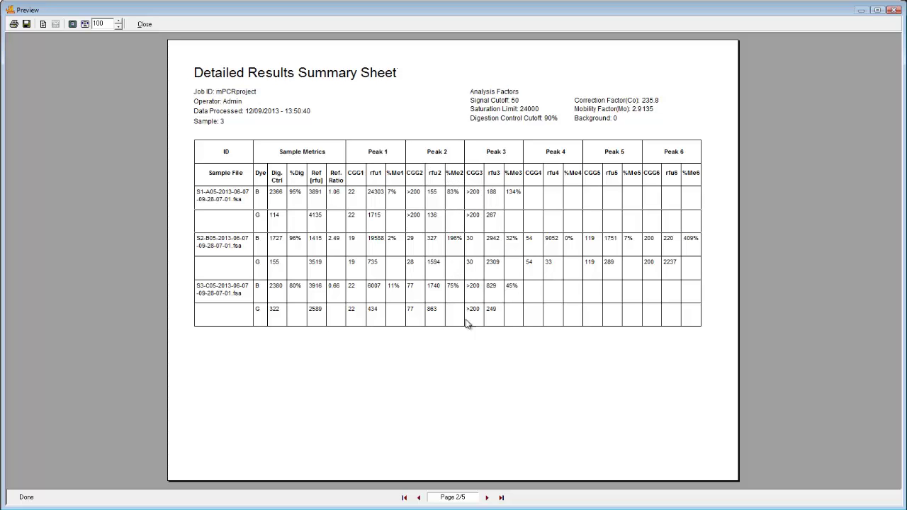
pyautogui.click(486, 499)
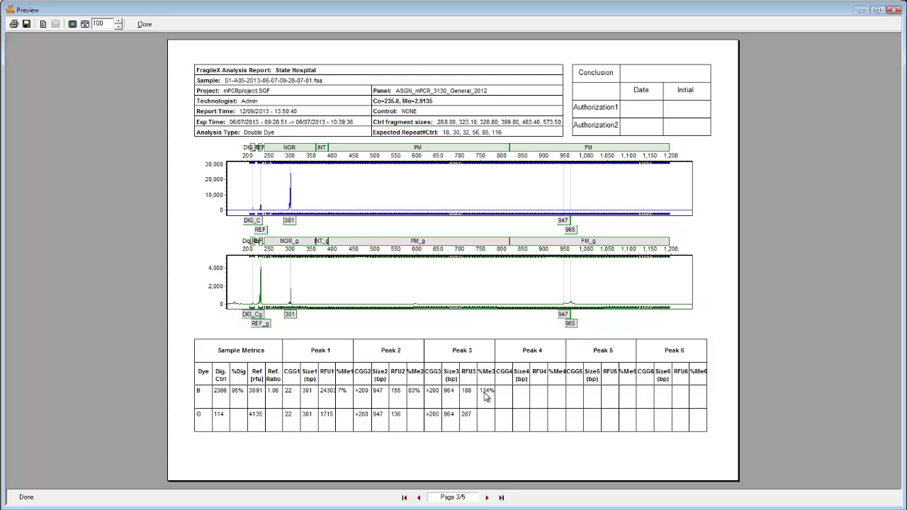
# - Close the report preview to return to the FragileX Analysis results
pyautogui.click(892, 10)
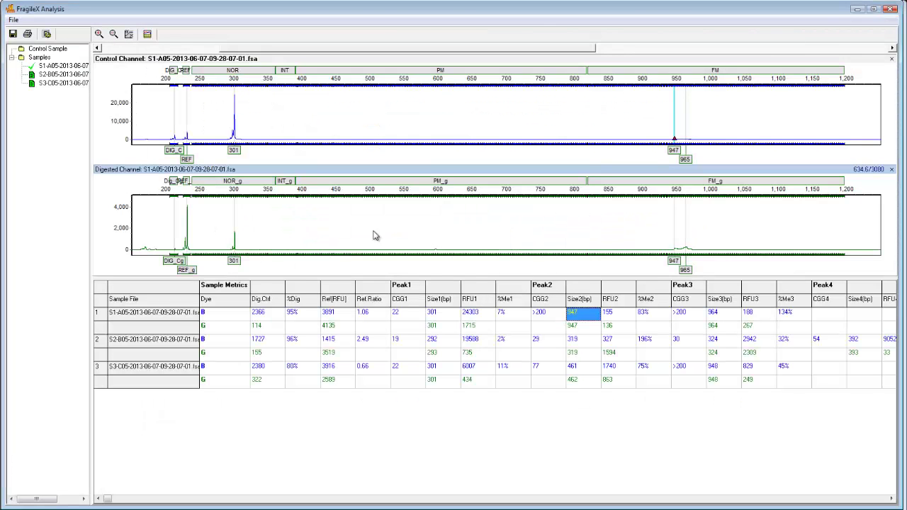